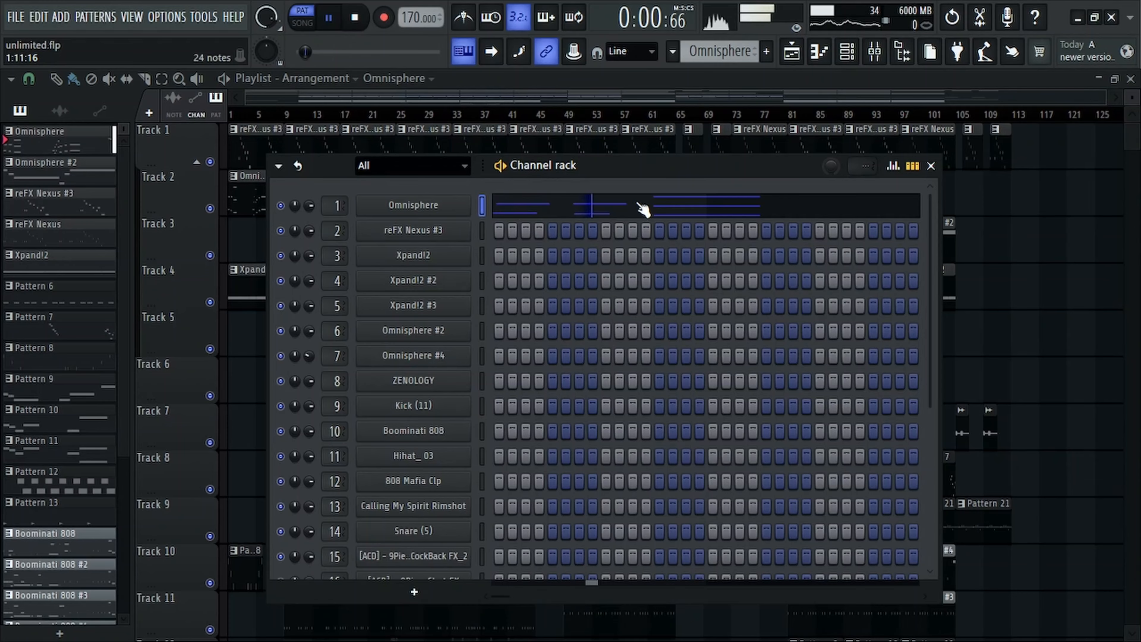
Examine the notes of the Omnisphere channel in the piano roll across the full pattern during playback
left_click(643, 209)
scroll(537, 292, "down", 3)
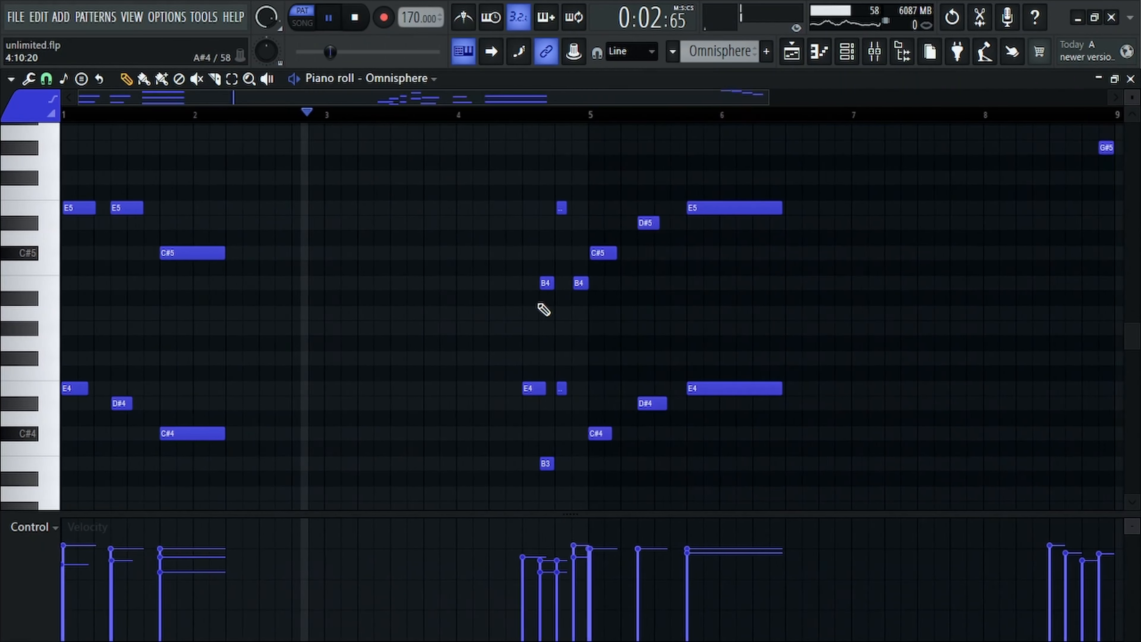
left_click_drag(1132, 98, 1132, 103)
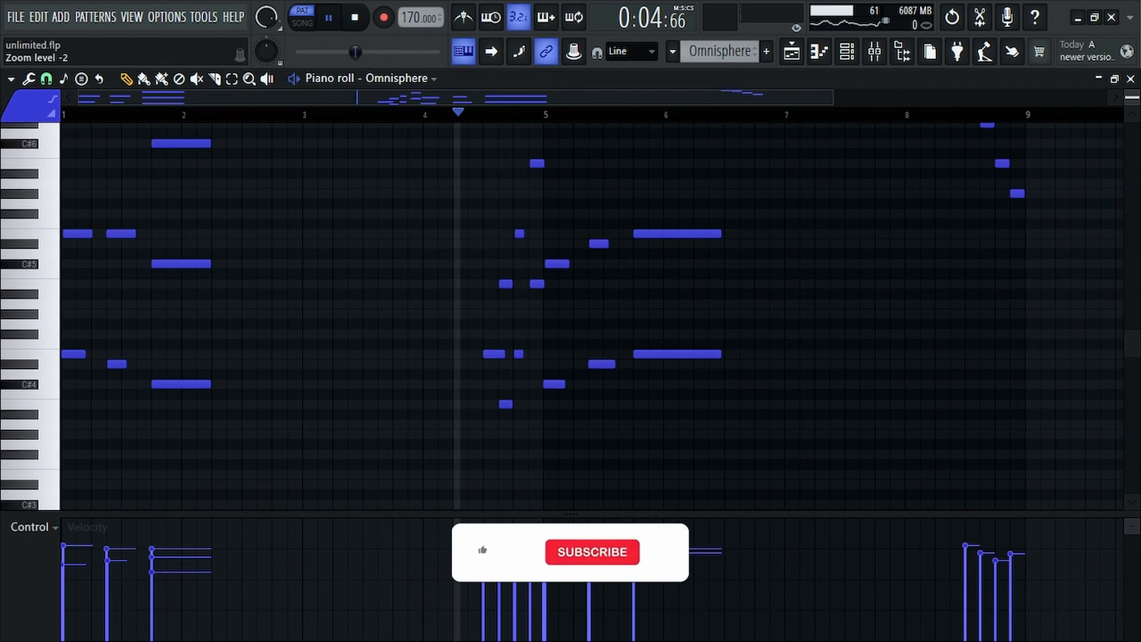
scroll(976, 306, "up", 3)
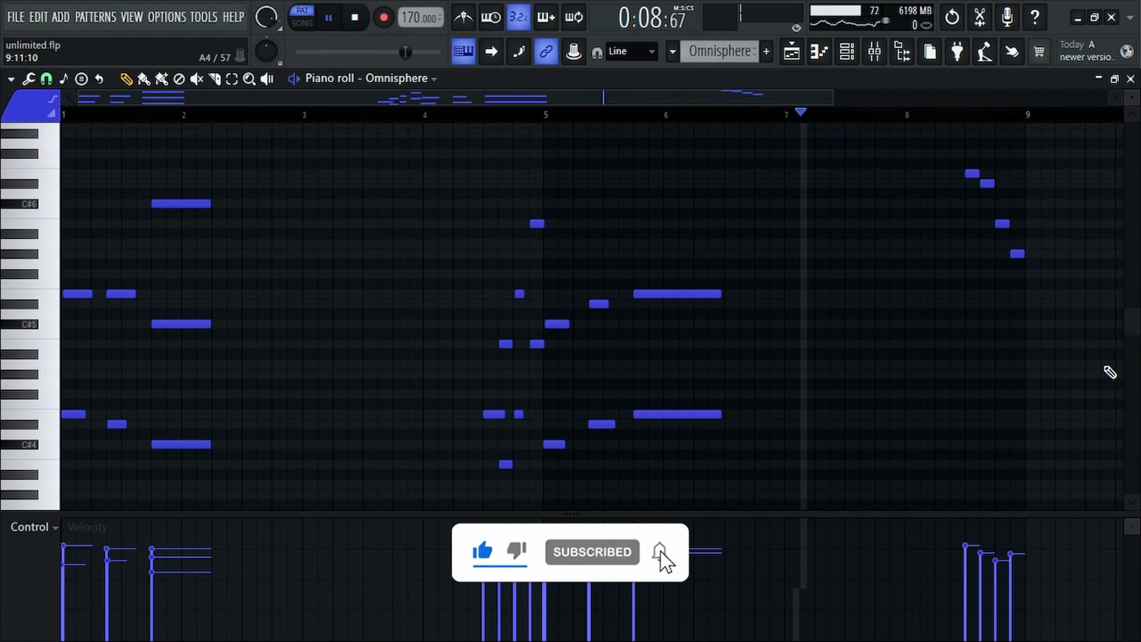
scroll(1118, 237, "up", 3)
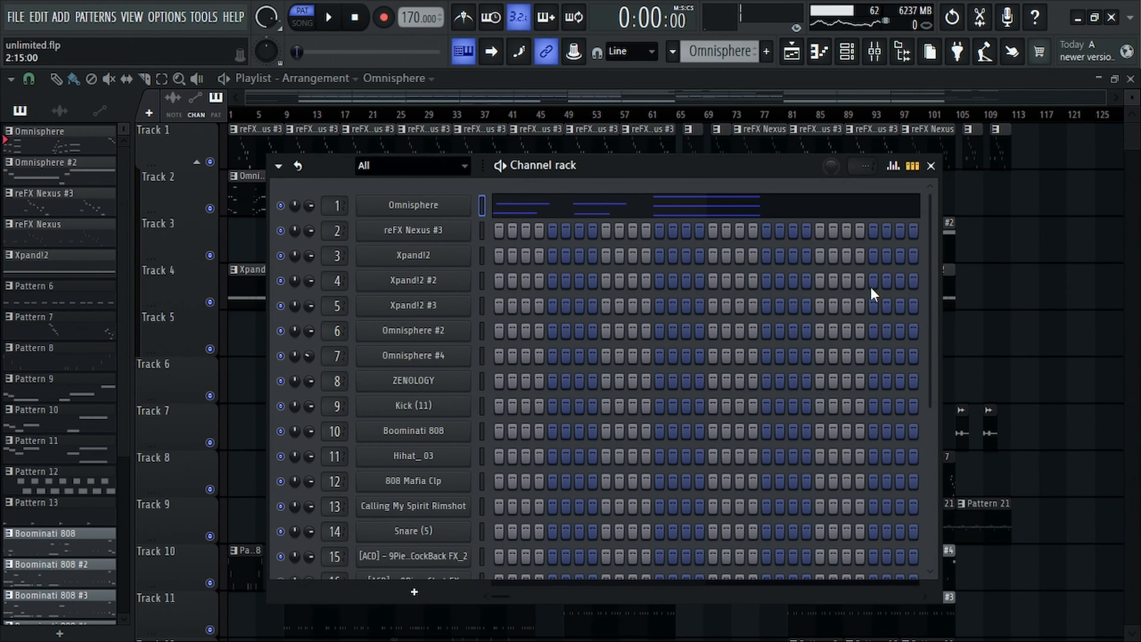
Switch to the Omnisphere #2 pattern and review its channel's full note sequence in the piano roll during playback
scroll(718, 48, "down", 1)
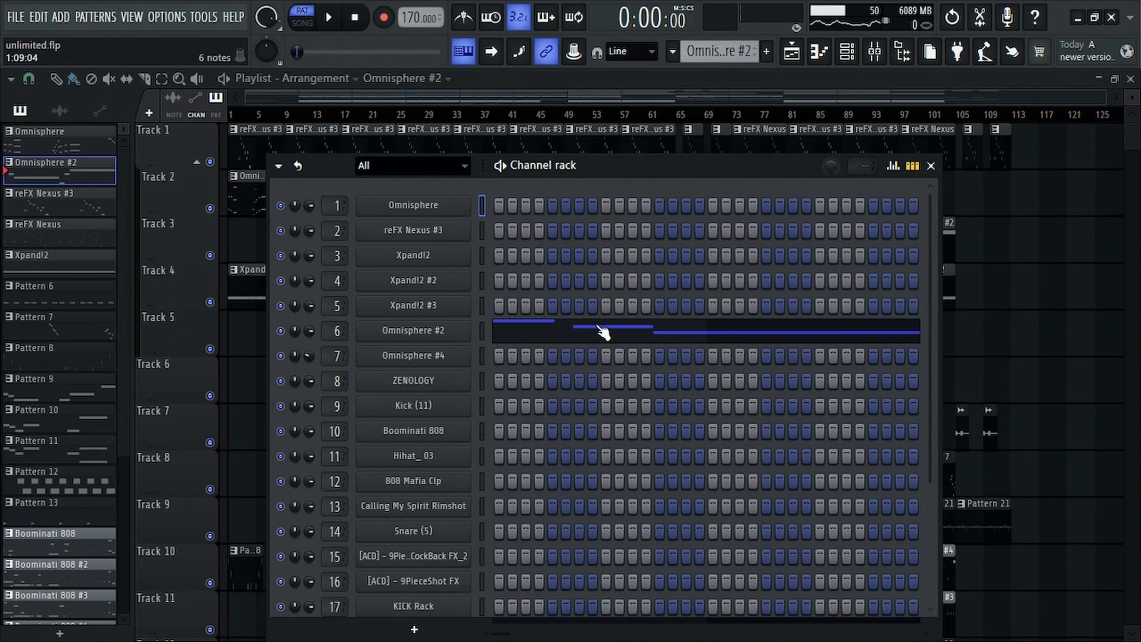
left_click(582, 342)
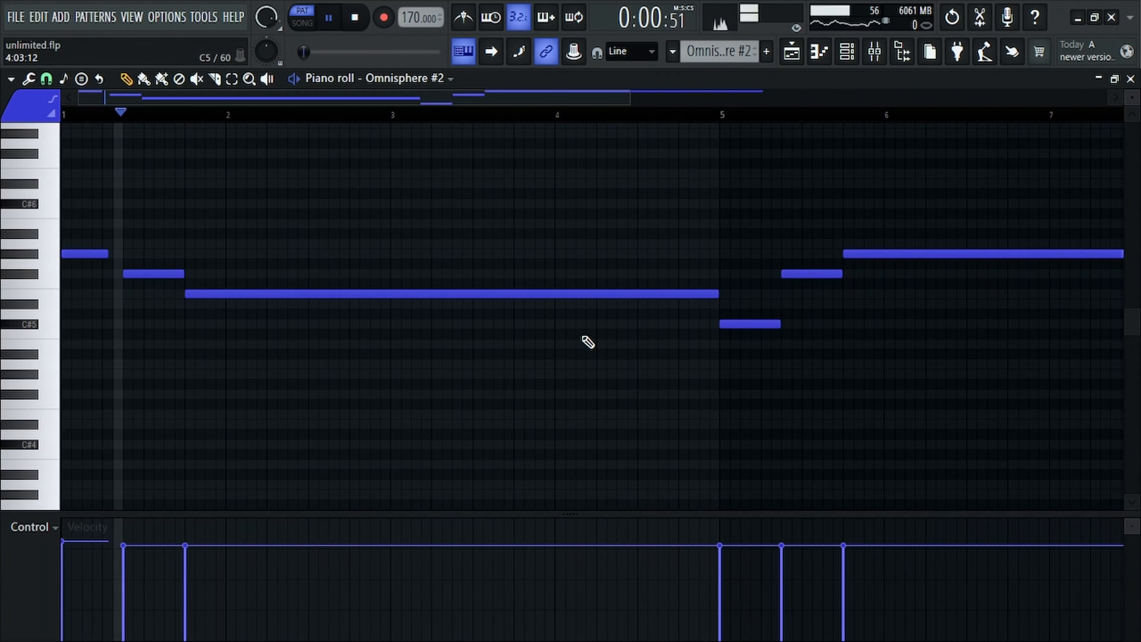
scroll(591, 346, "down", 2)
scroll(589, 345, "down", 2)
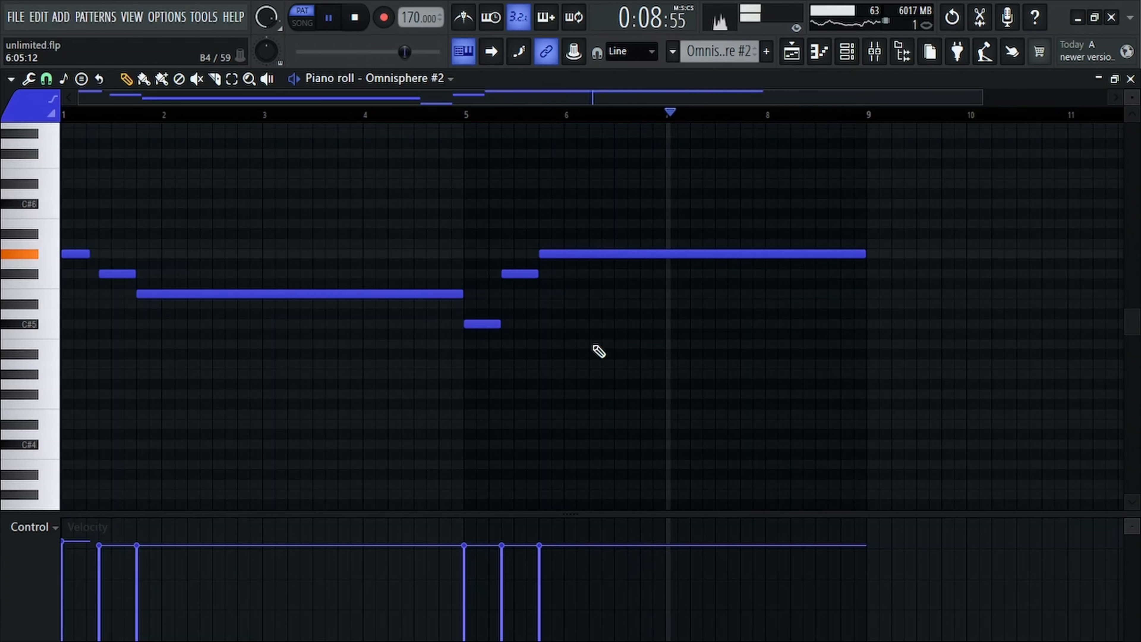
key("Escape")
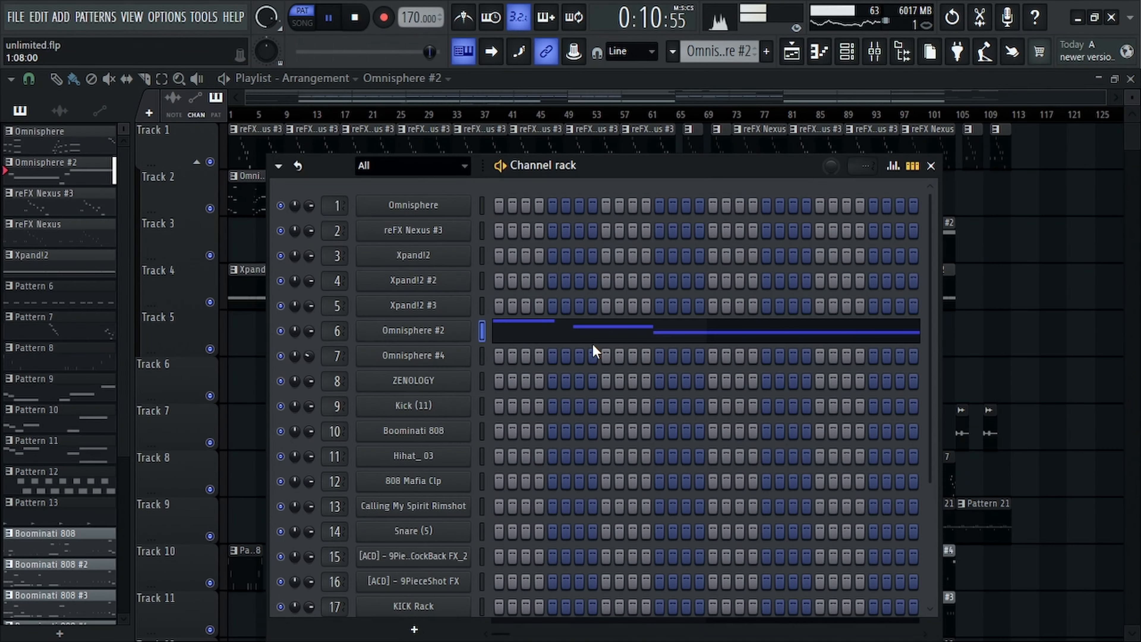
Switch to the reFX Nexus #3 pattern and audition its melody in the piano roll, starting playback from bar 2
scroll(722, 53, "down", 1)
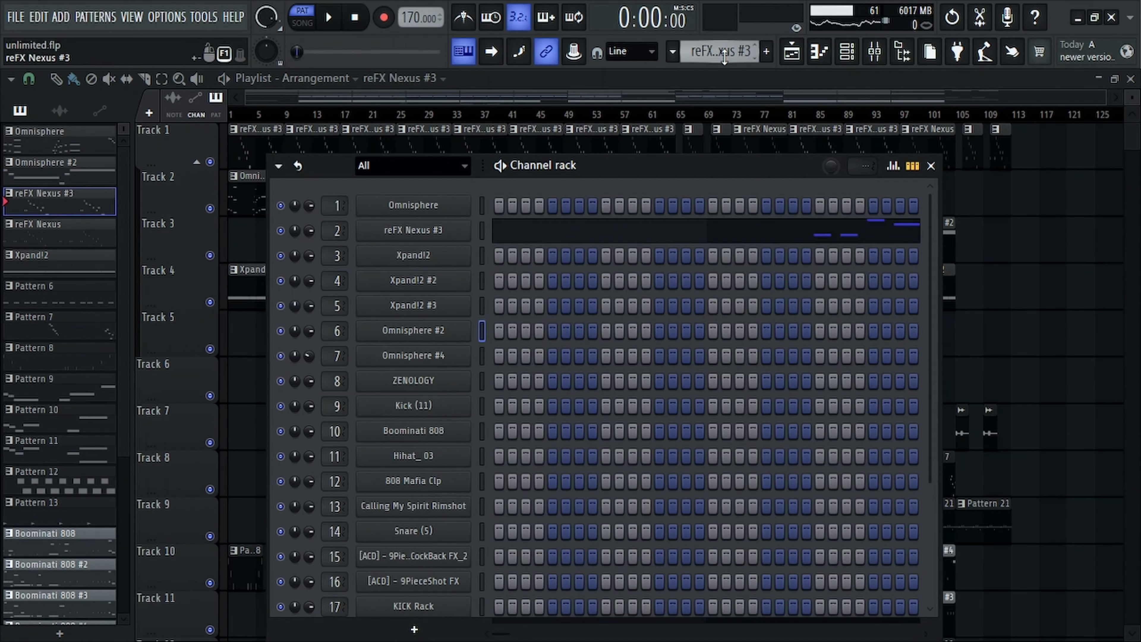
left_click(599, 234)
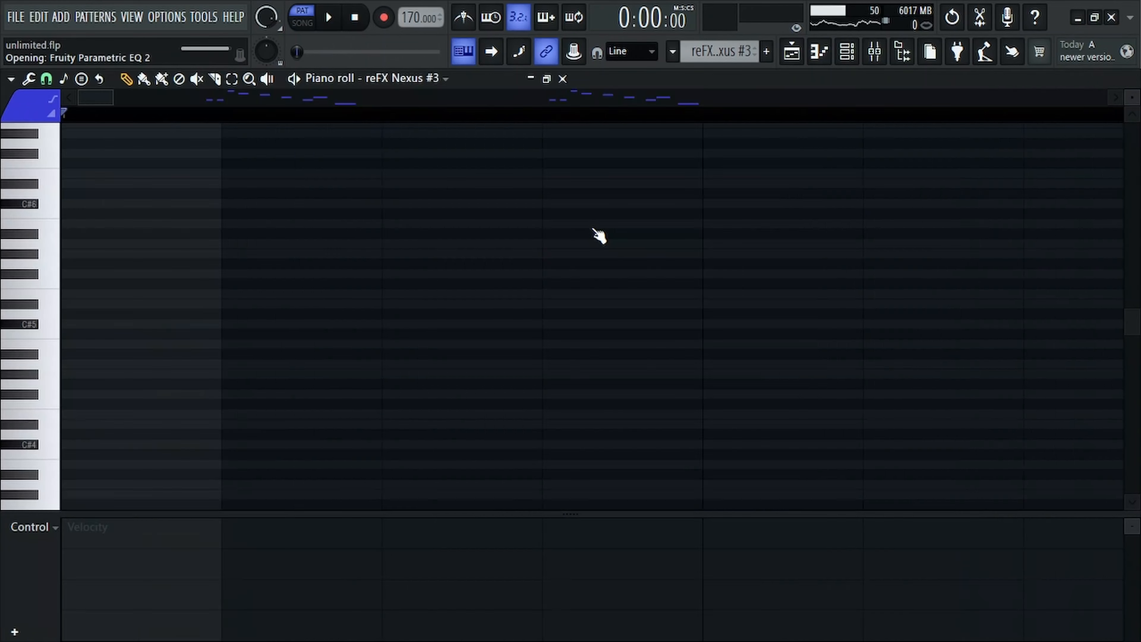
left_click(164, 115)
key("space")
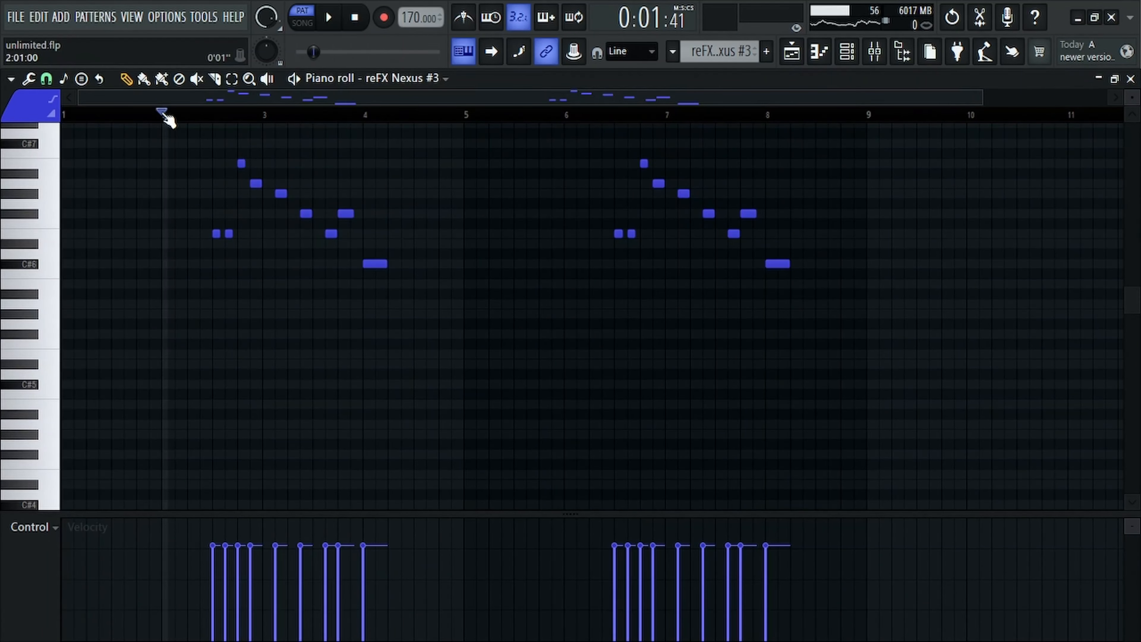
scroll(247, 303, "up", 4)
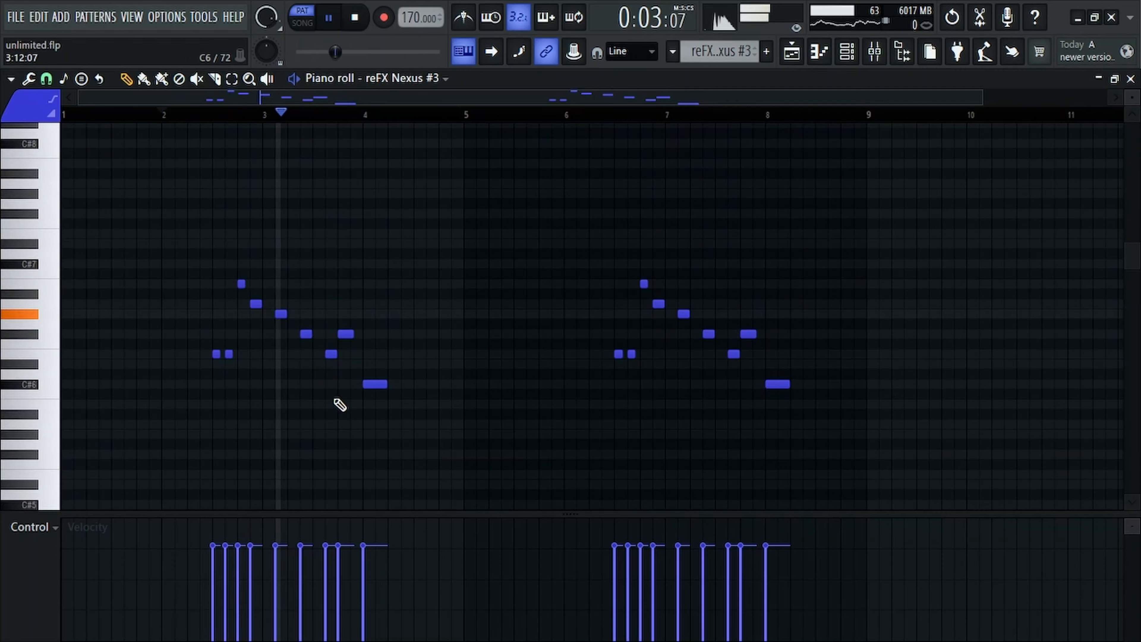
scroll(342, 409, "down", 1)
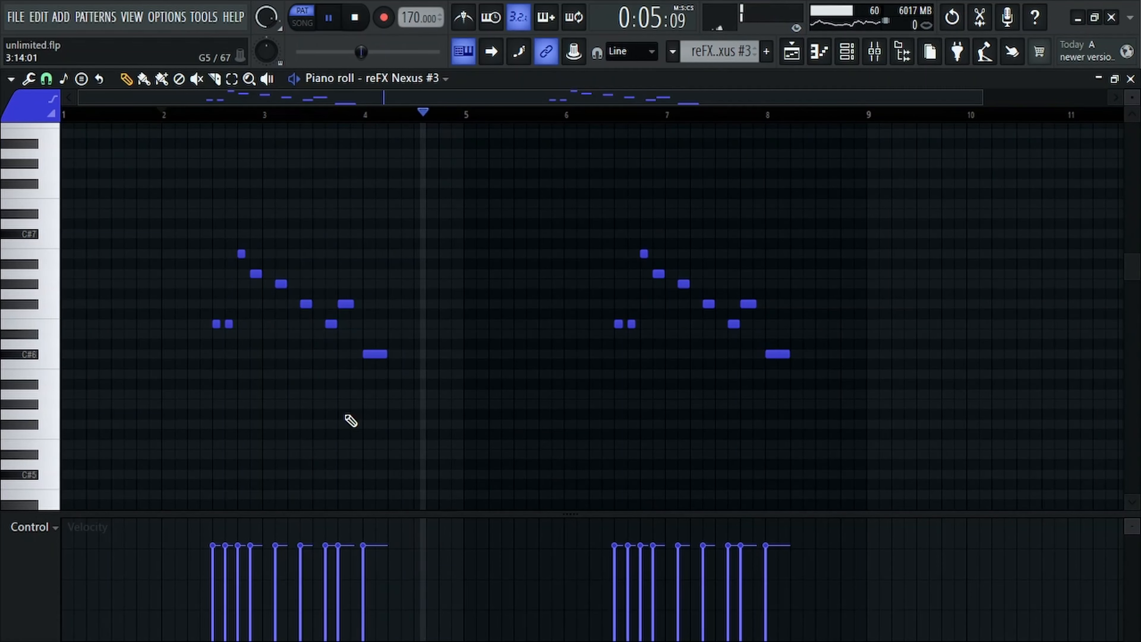
key("Escape")
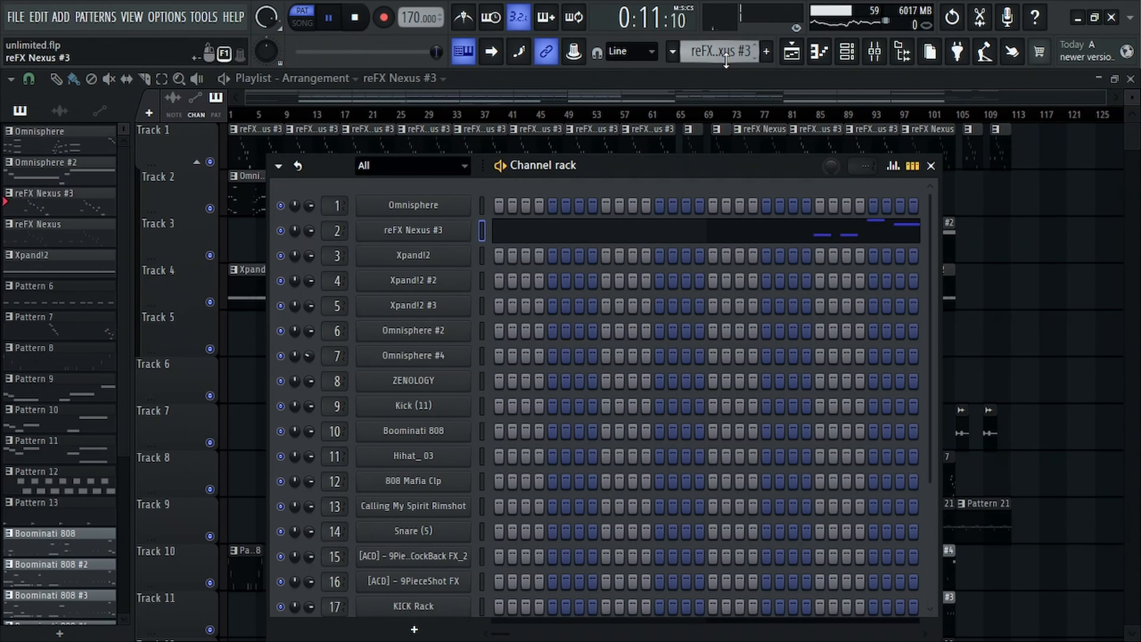
Switch to the reFX Nexus pattern and play through the ZENOLOGY channel's notes in the piano roll, closing it when done
scroll(726, 52, "down", 1)
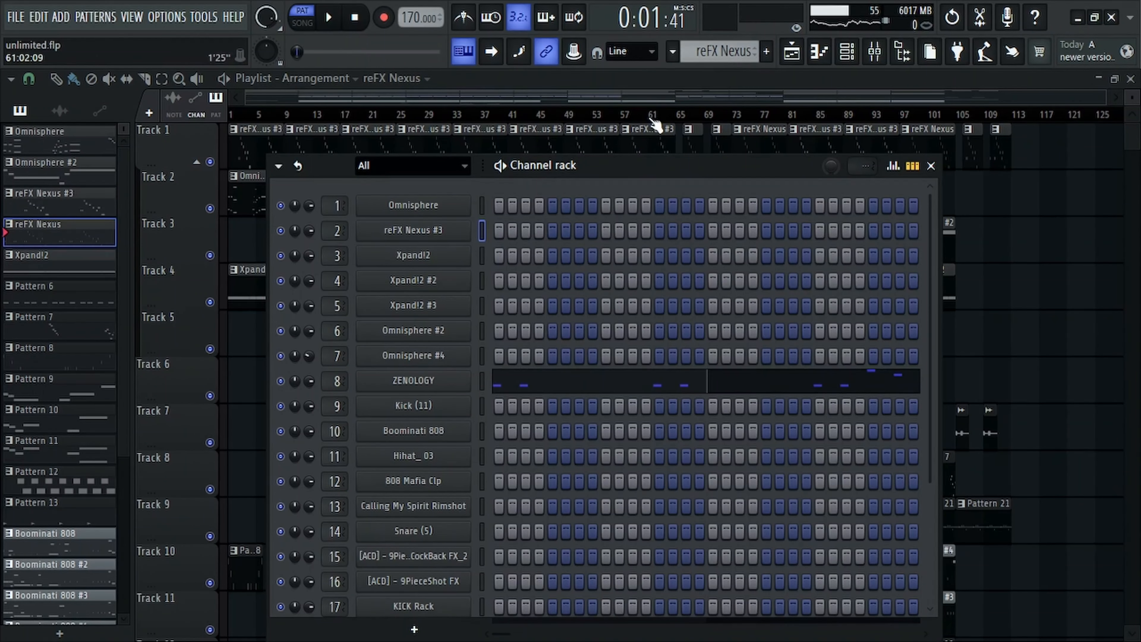
left_click(580, 384)
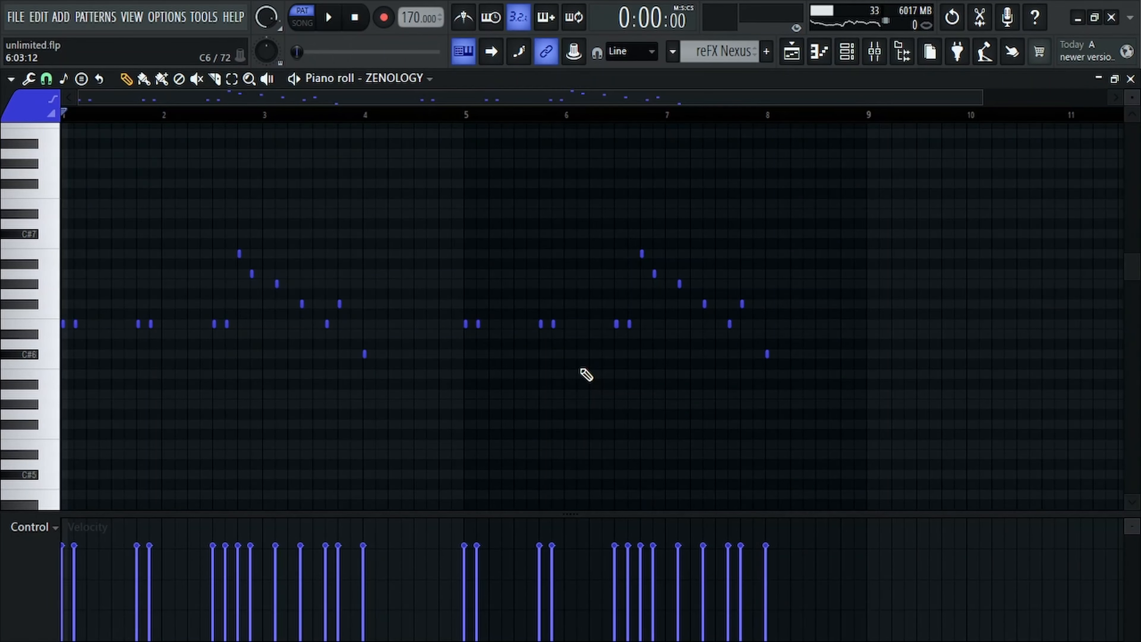
key("space")
left_click_drag(1132, 98, 1132, 82)
scroll(4, 346, "up", 1)
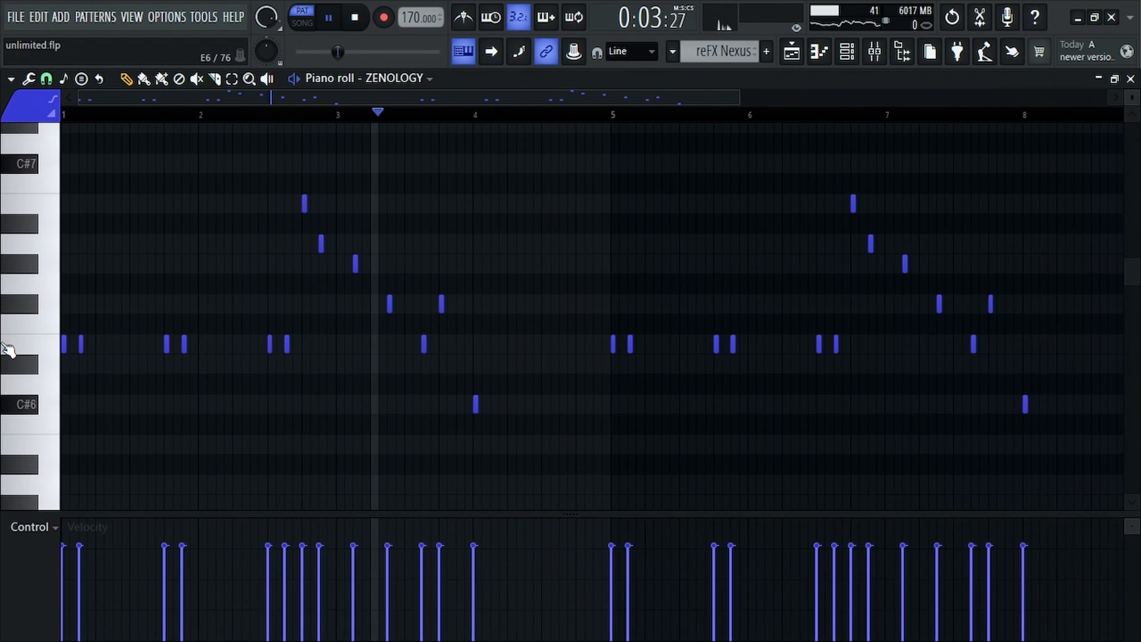
scroll(6, 348, "down", 2)
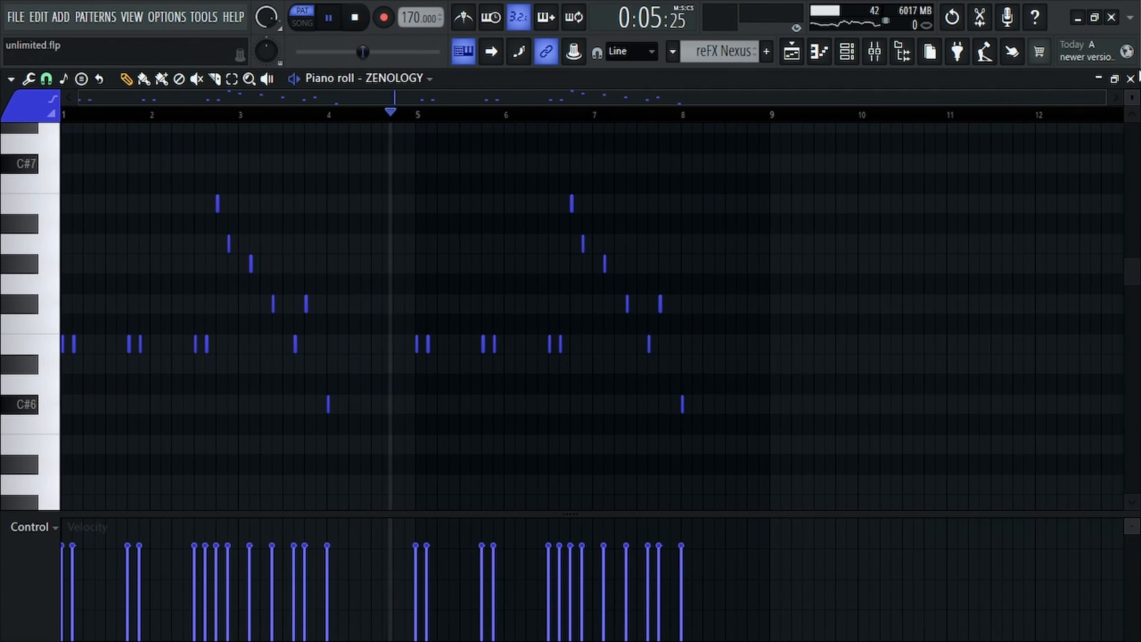
left_click_drag(1132, 99, 1132, 106)
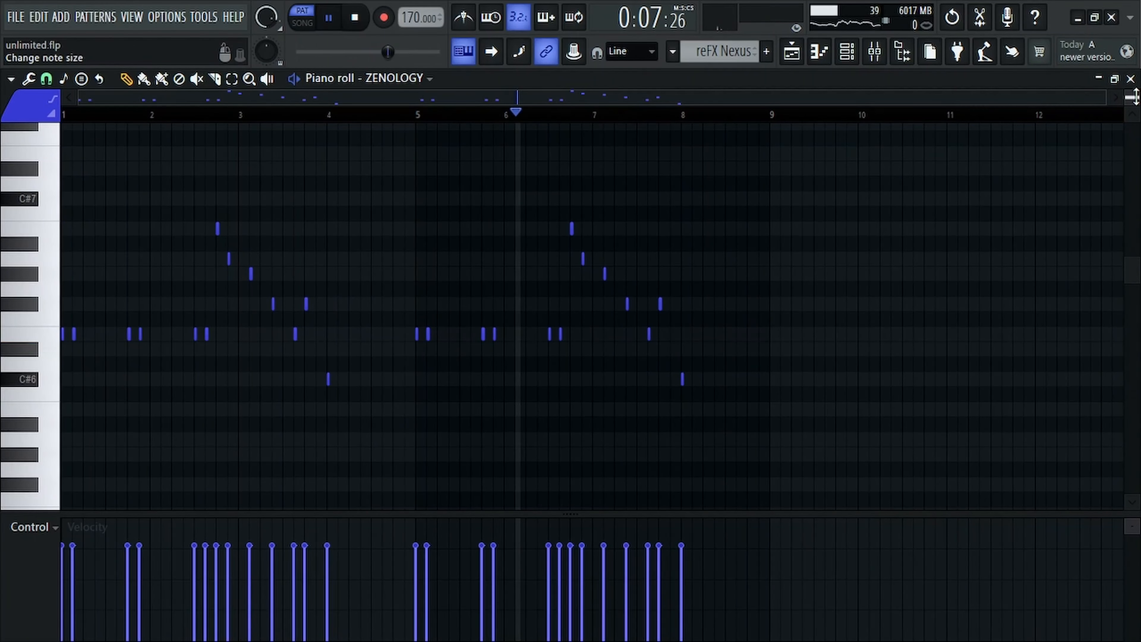
scroll(30, 377, "up", 2)
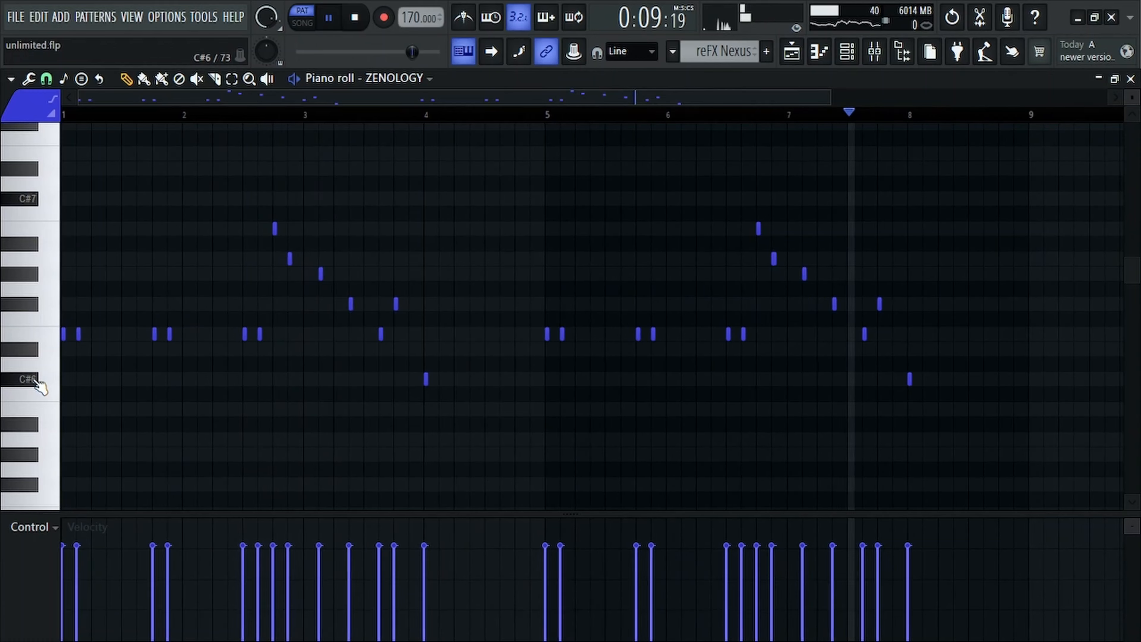
key("space")
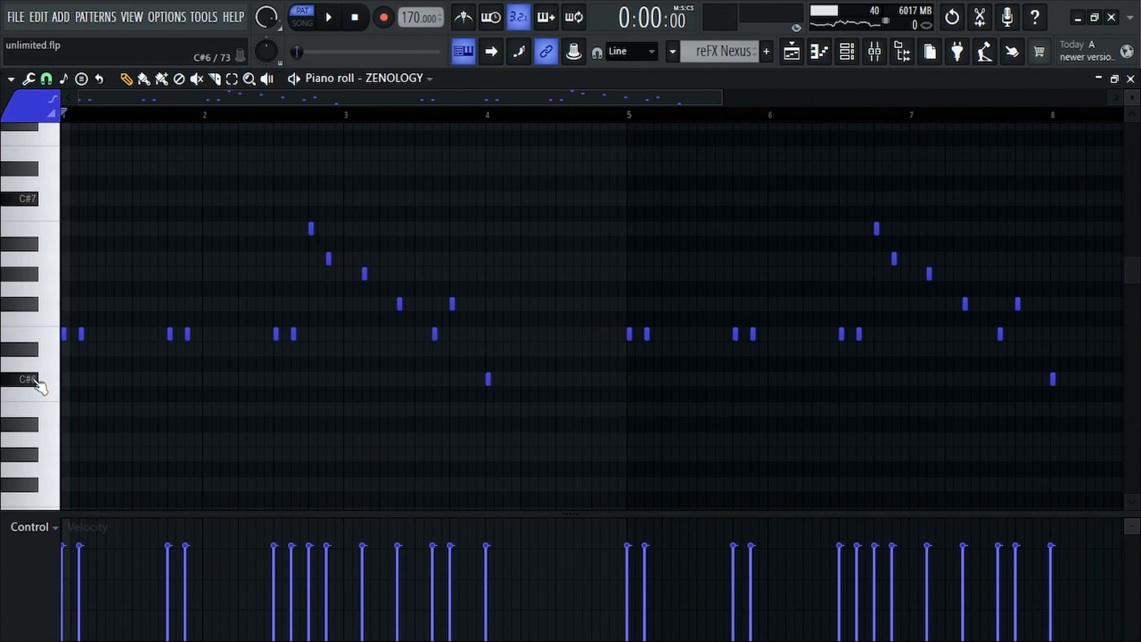
key("Escape")
Switch to the Xpand!2 pattern and review the sustained notes of the Xpand!2 and Xpand!2 #2 channels in the piano roll
scroll(723, 42, "down", 1)
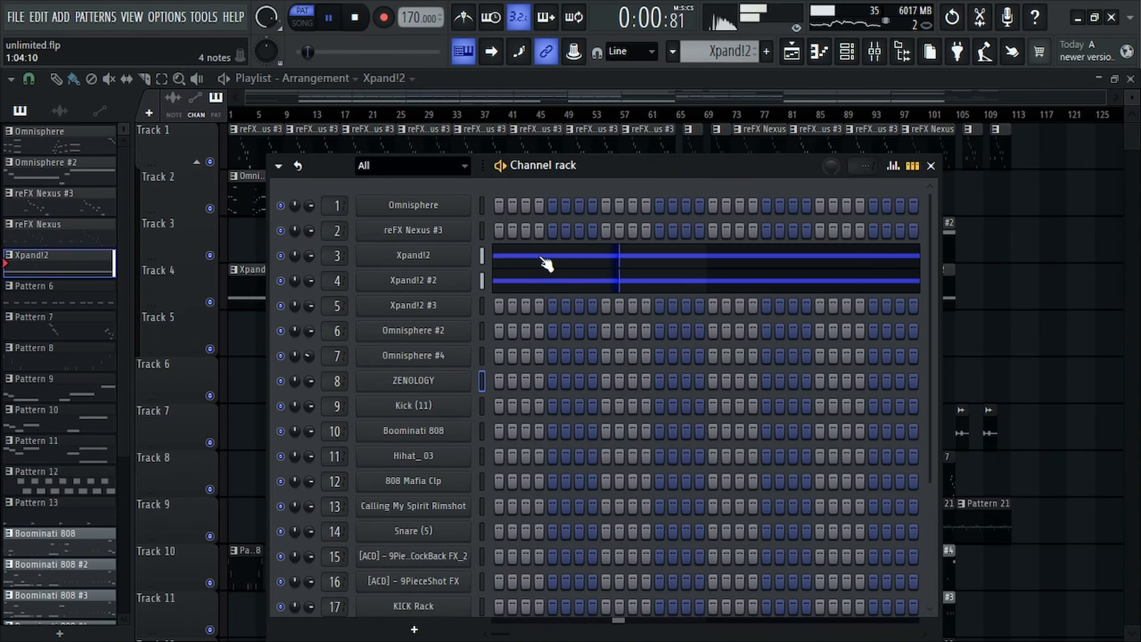
left_click(546, 264)
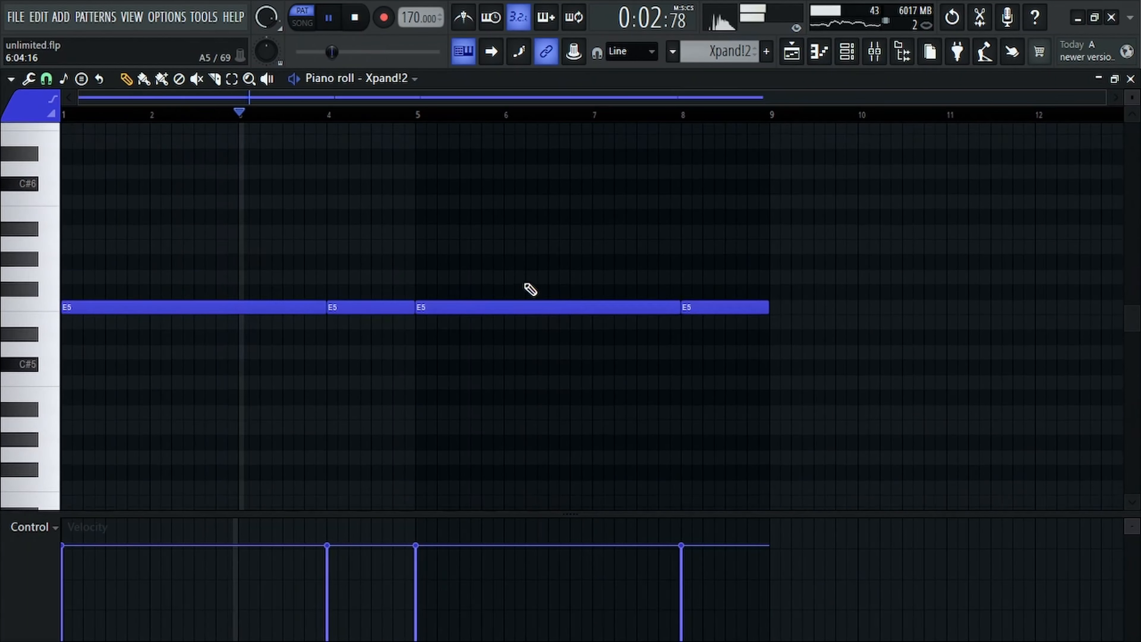
scroll(530, 290, "down", 4)
scroll(528, 285, "up", 3)
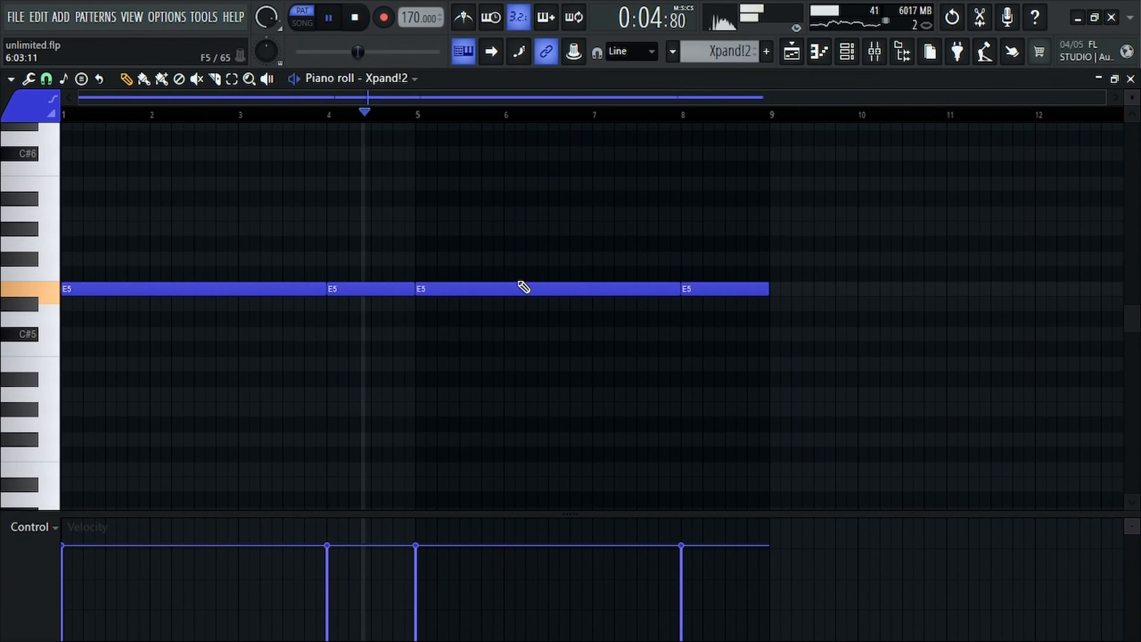
scroll(499, 307, "up", 3)
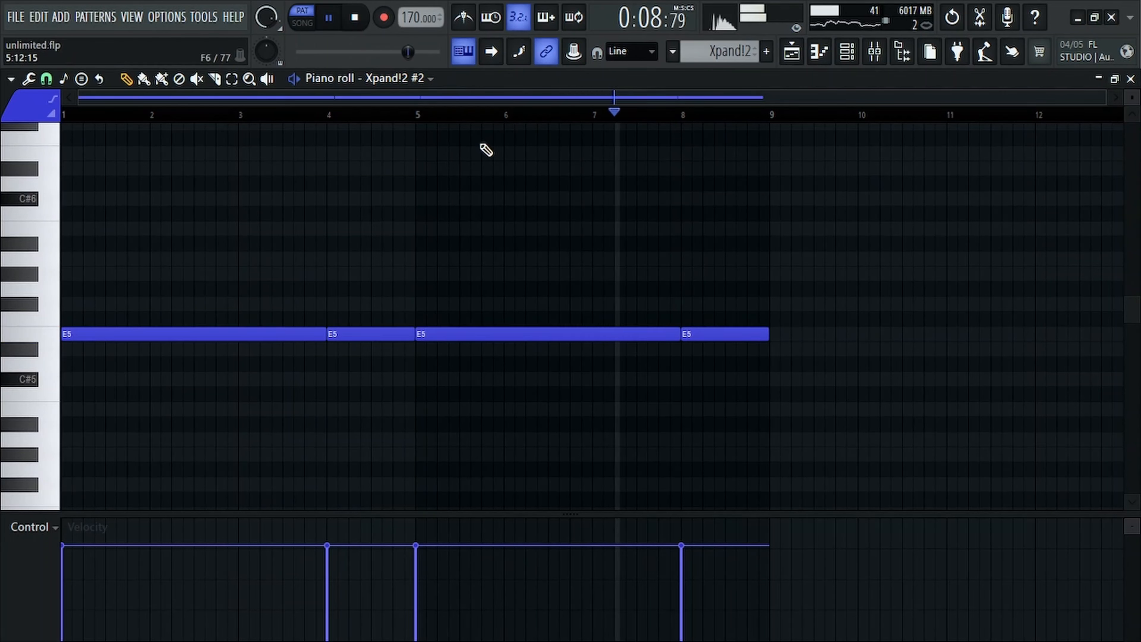
key("F7")
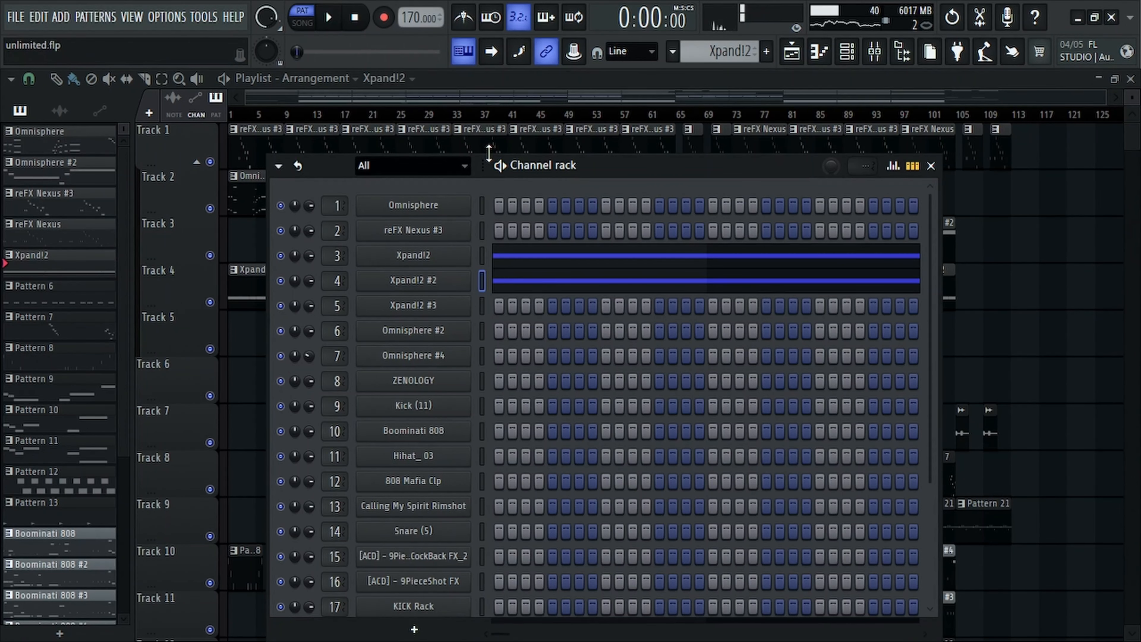
Switch to Pattern 6 and review the Xpand!2 #3 channel's repeated notes in the piano roll during playback
scroll(735, 52, "up", 1)
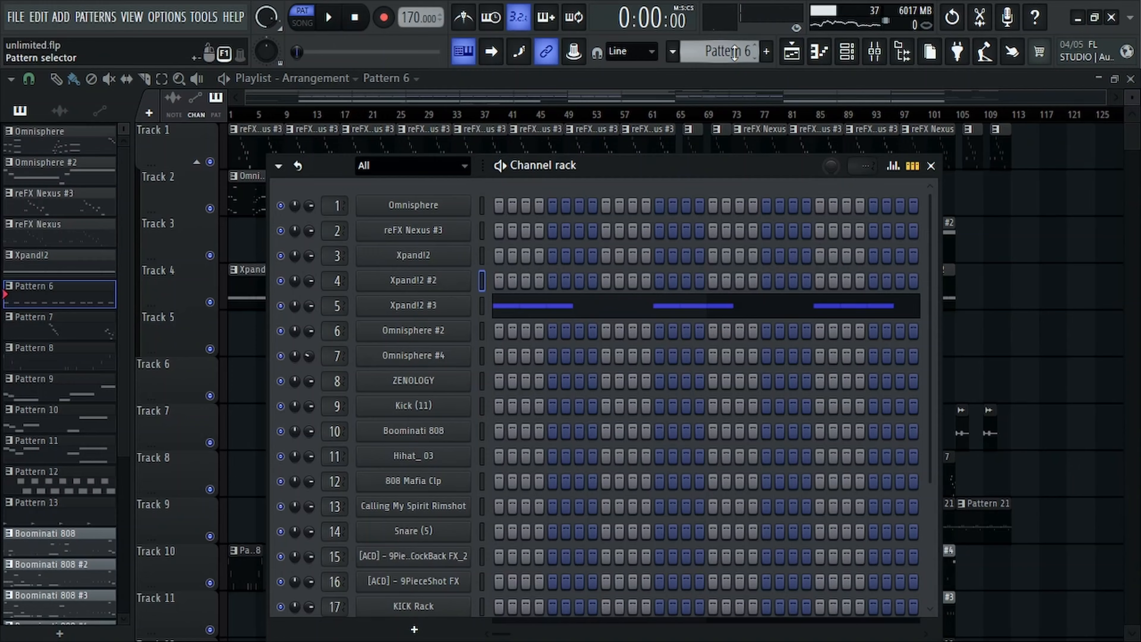
left_click(578, 309)
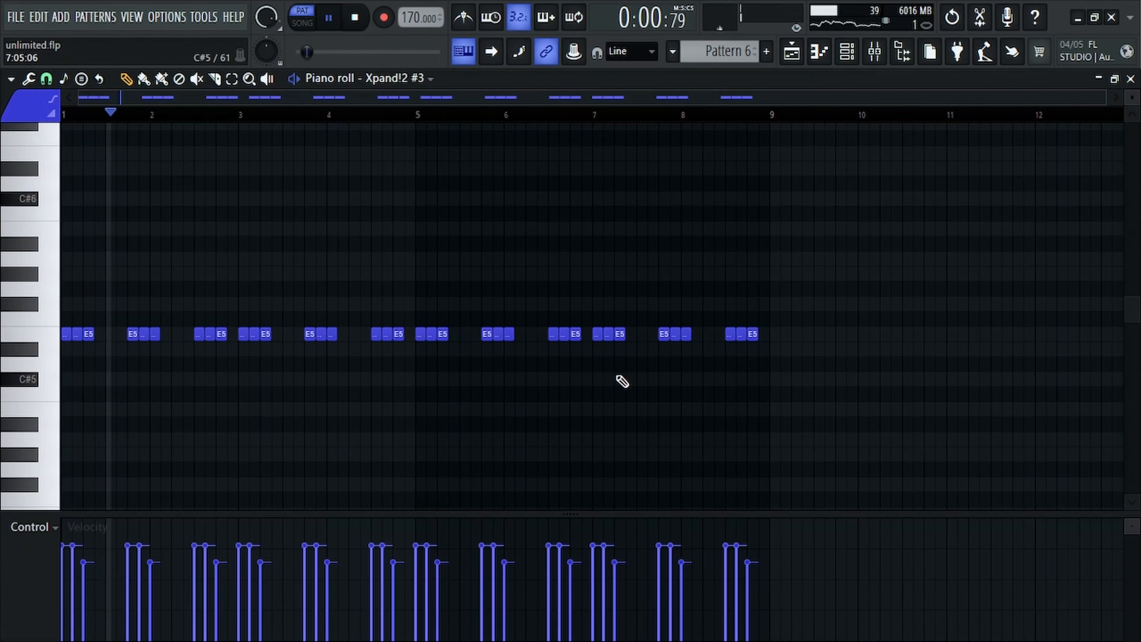
scroll(622, 391, "down", 1)
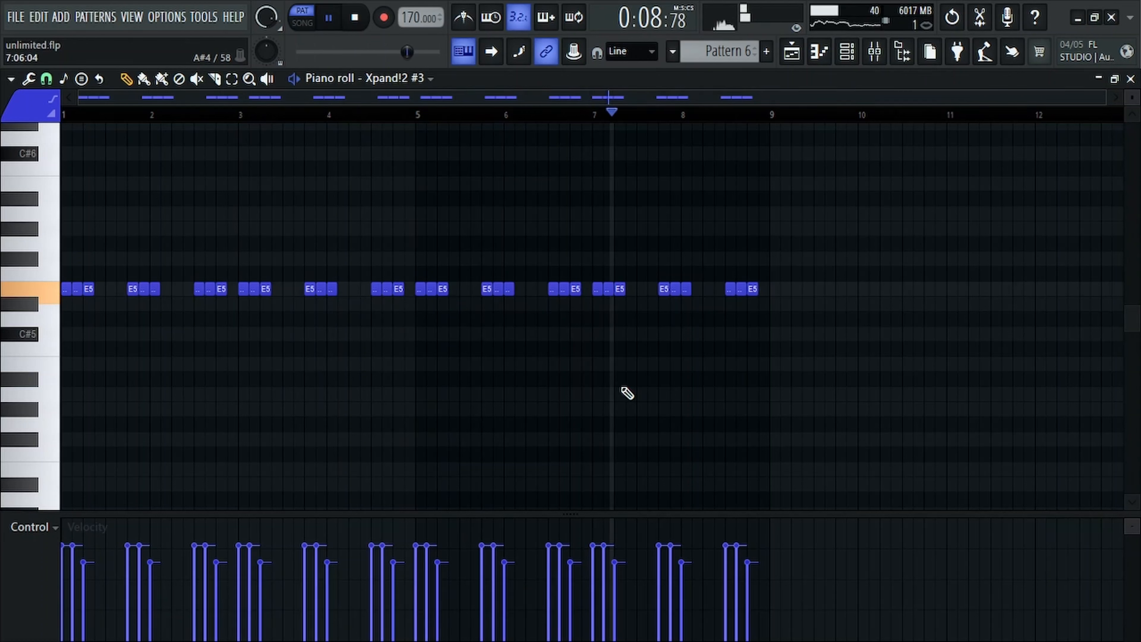
key("Escape")
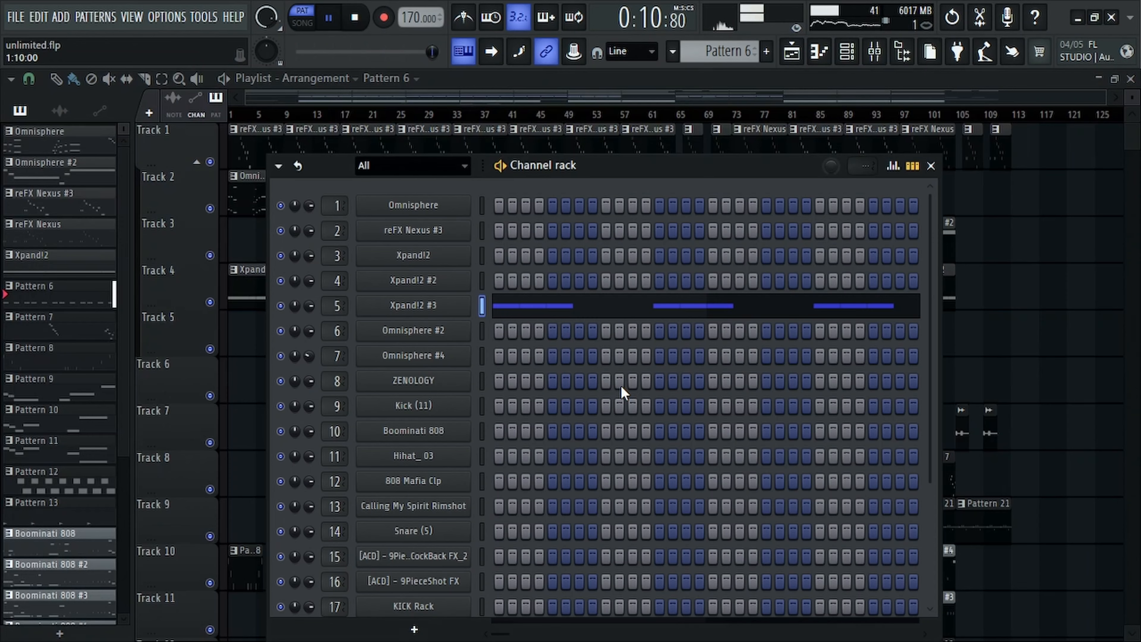
Switch to Pattern 7, play through the Omnisphere #4 notes in the piano roll, and bring back the channel rack
scroll(702, 58, "down", 1)
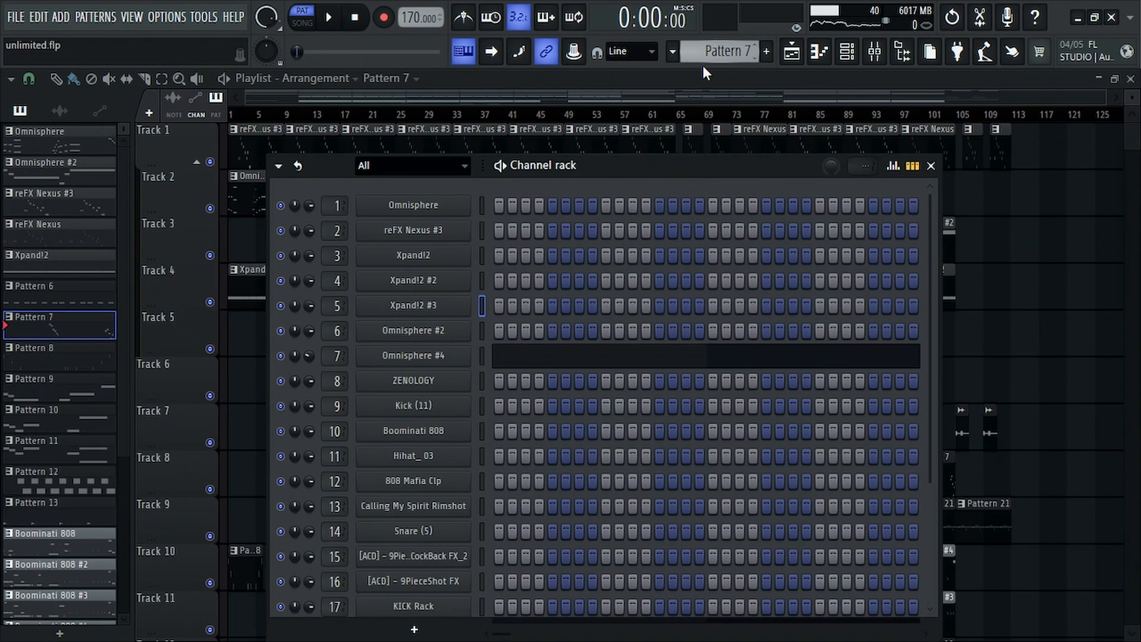
left_click(545, 366)
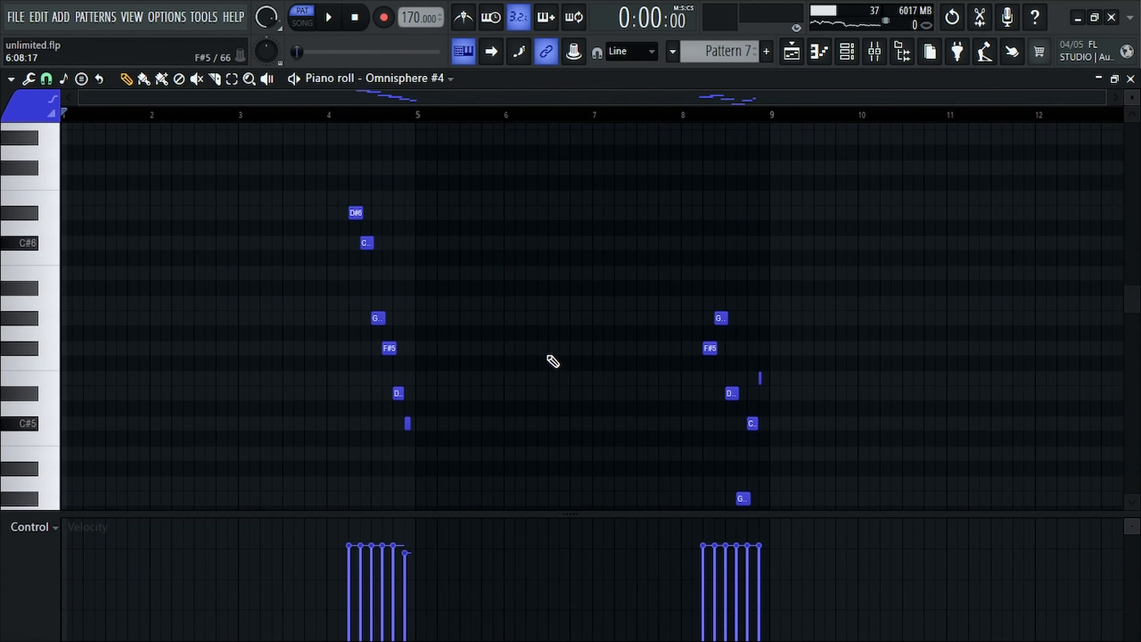
key("space")
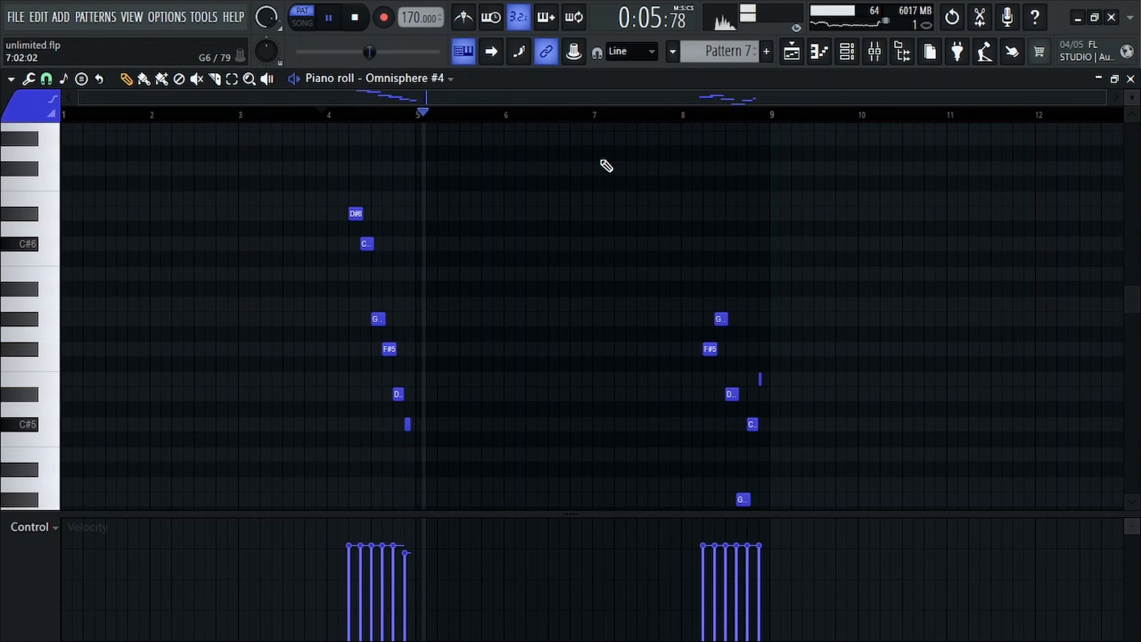
scroll(702, 177, "down", 1)
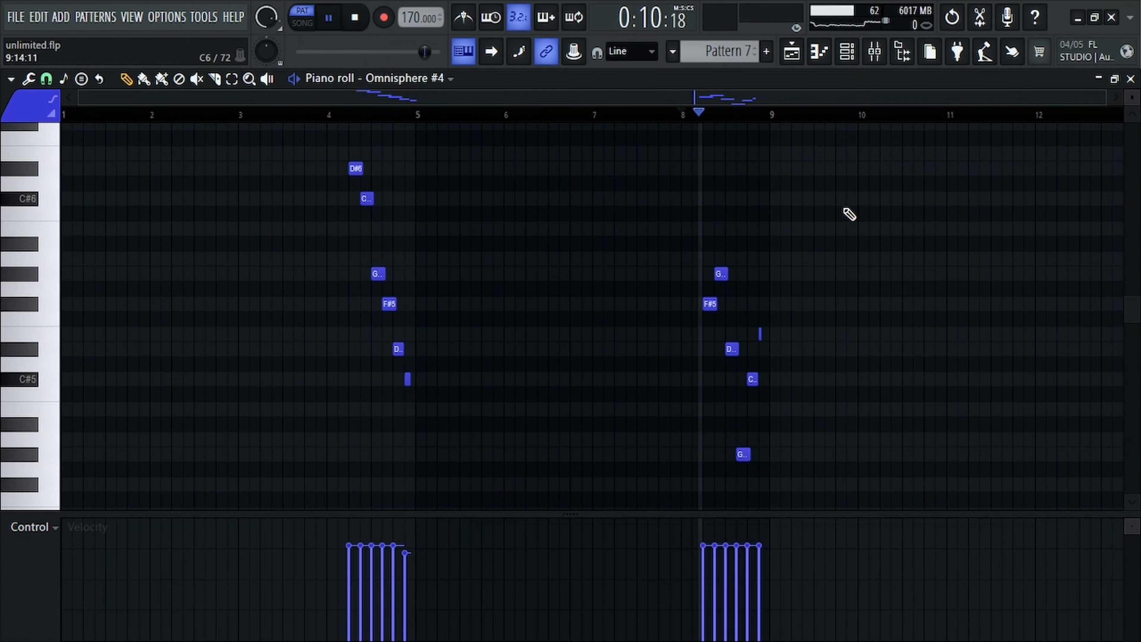
left_click(848, 53)
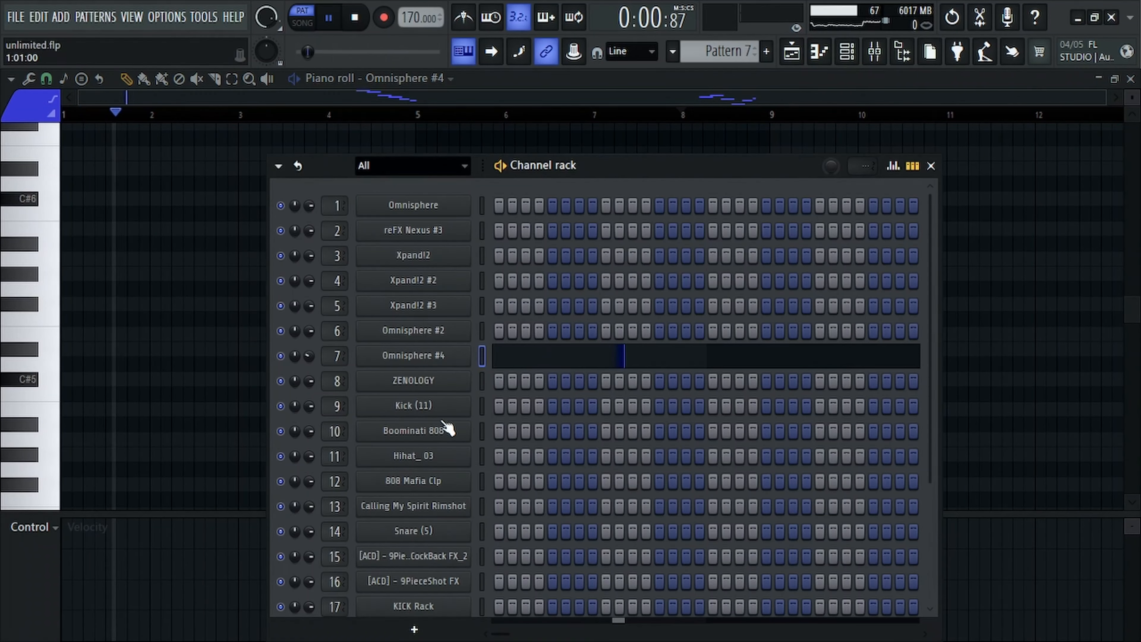
Switch to Pattern 9 and play through the Xpand!2 #4 channel's notes in the piano roll, closing it when done
key("space")
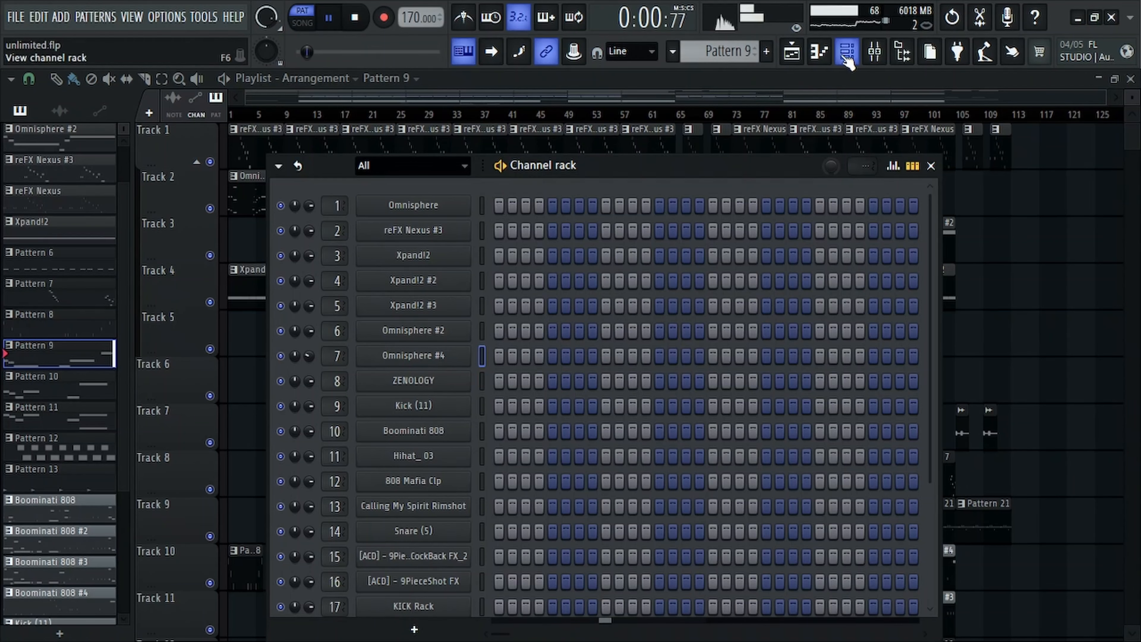
left_click(820, 52)
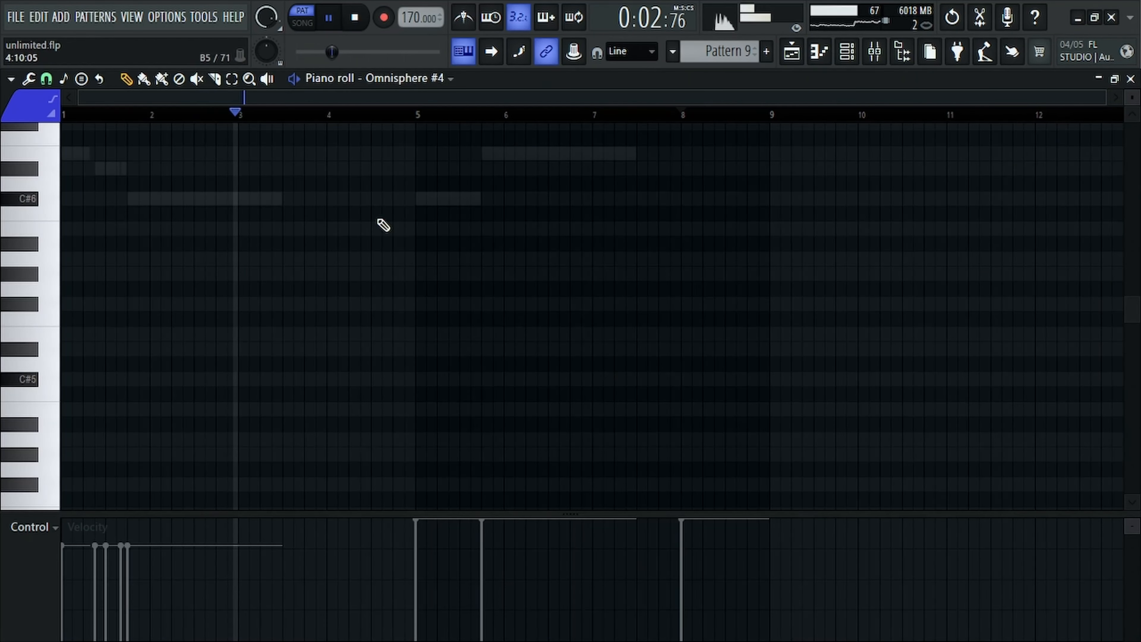
scroll(398, 84, "down", 1)
scroll(437, 313, "up", 3)
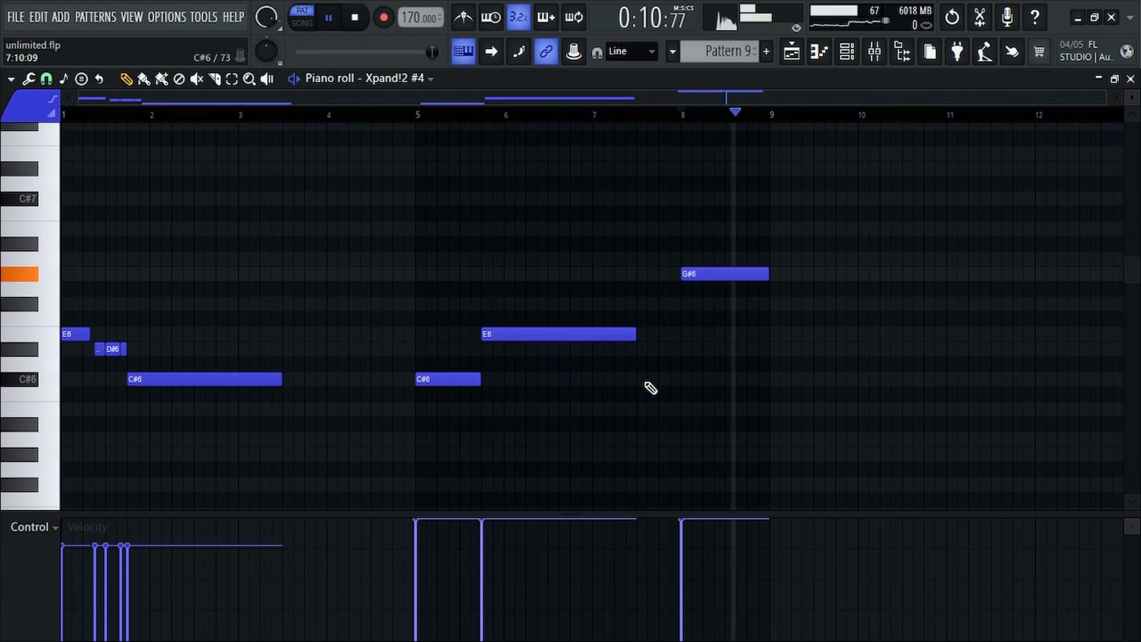
key("space")
key("Escape")
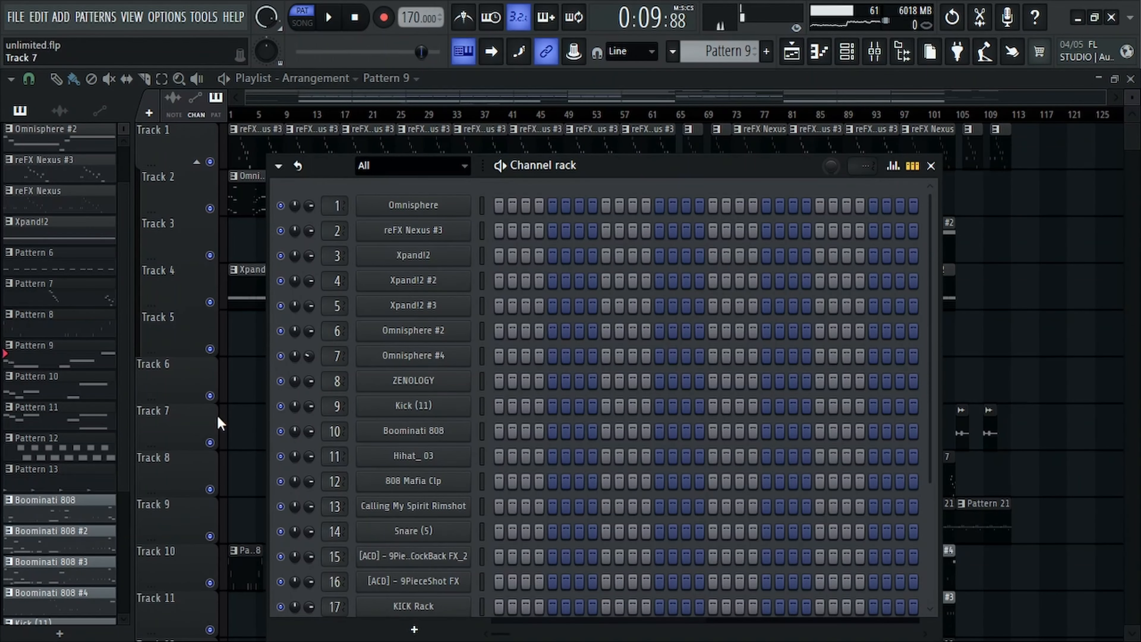
Switch to Pattern 12 and play the alternating notes of the 9PieceCockBack FX_2 channel in the piano roll
left_click(80, 456)
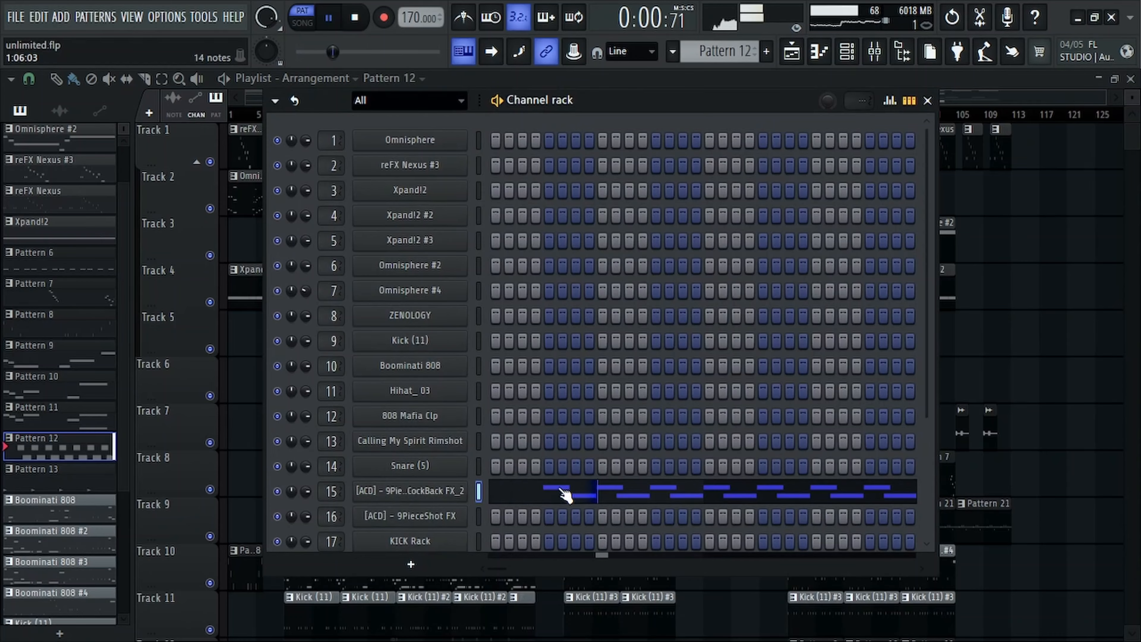
left_click(565, 495)
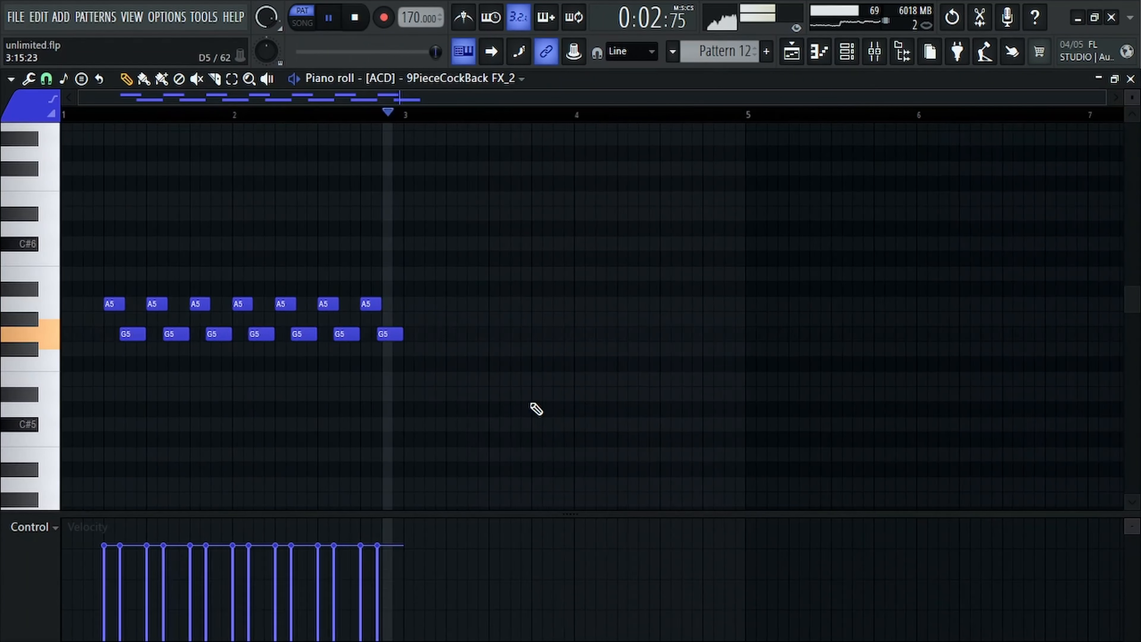
key("space")
key("Escape")
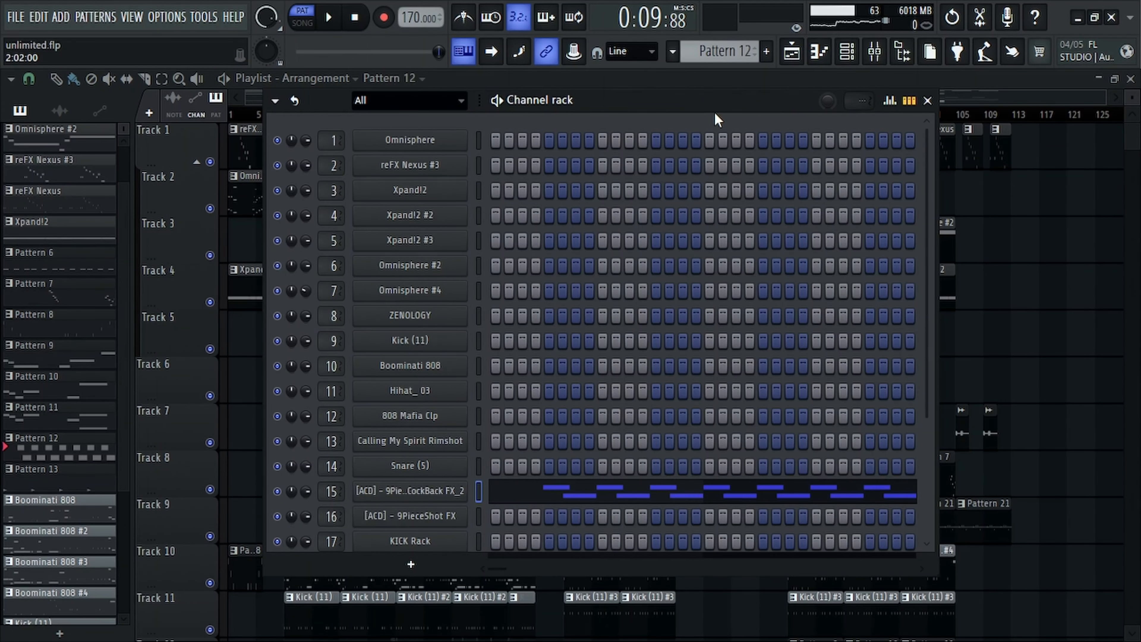
Step past Pattern 13 to the Boominati 808 pattern and play through its bass notes in the piano roll
left_click_drag(708, 63, 707, 55)
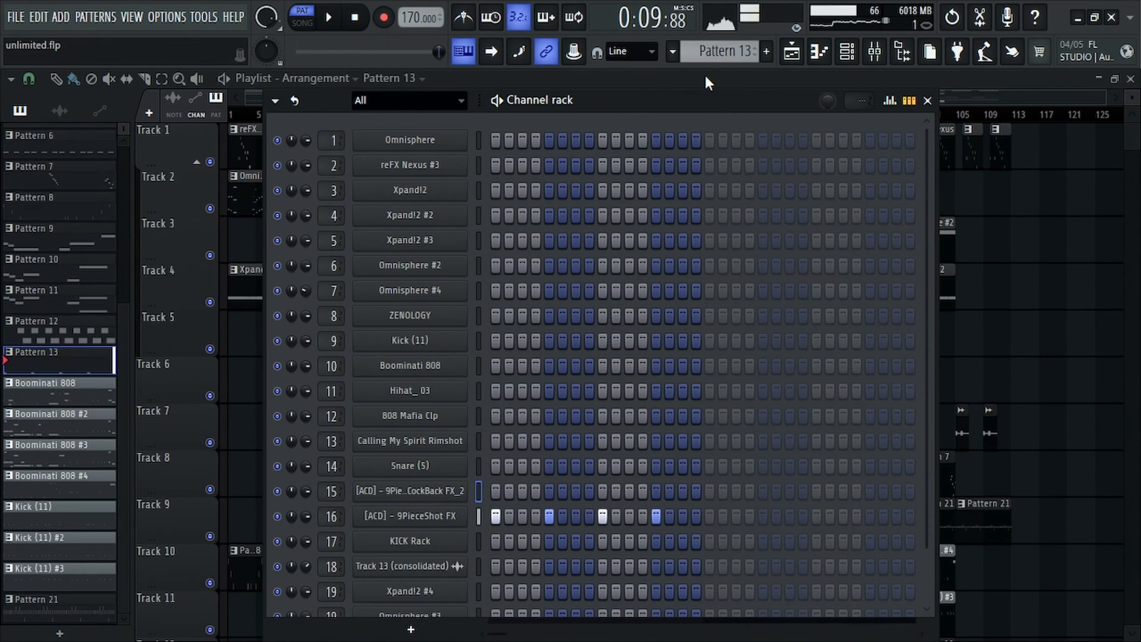
scroll(718, 46, "up", 1)
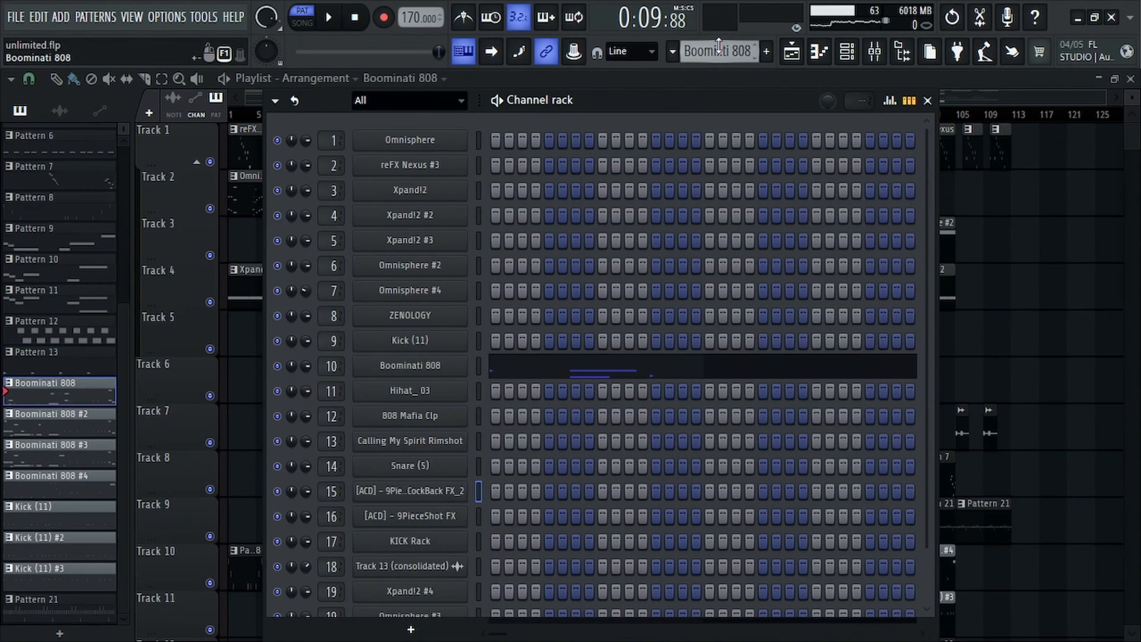
left_click(557, 371)
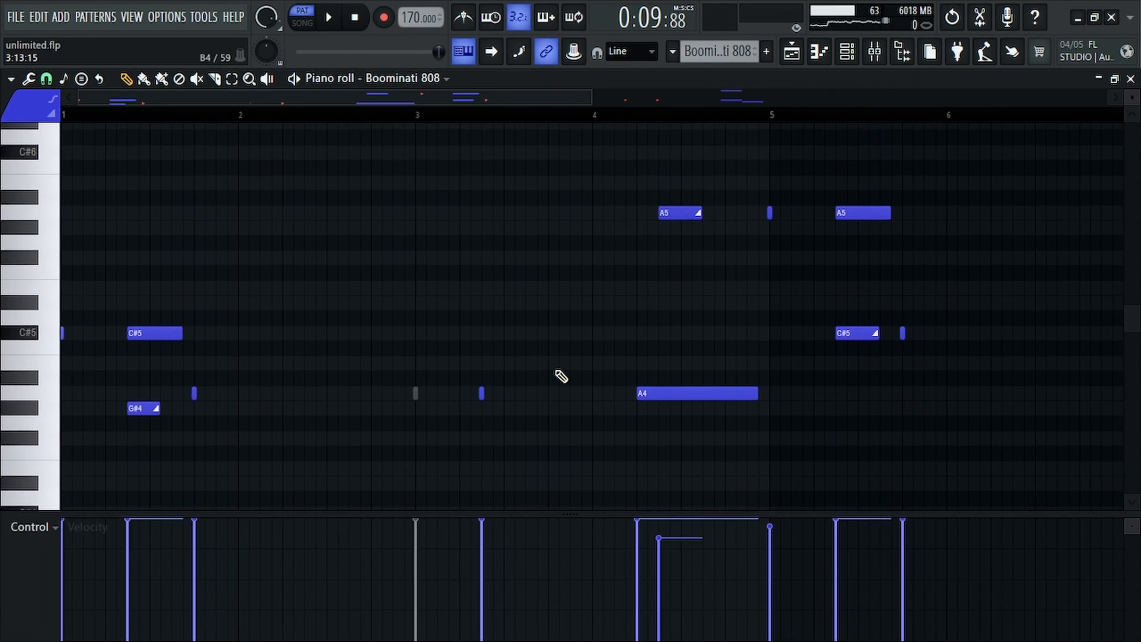
key("space")
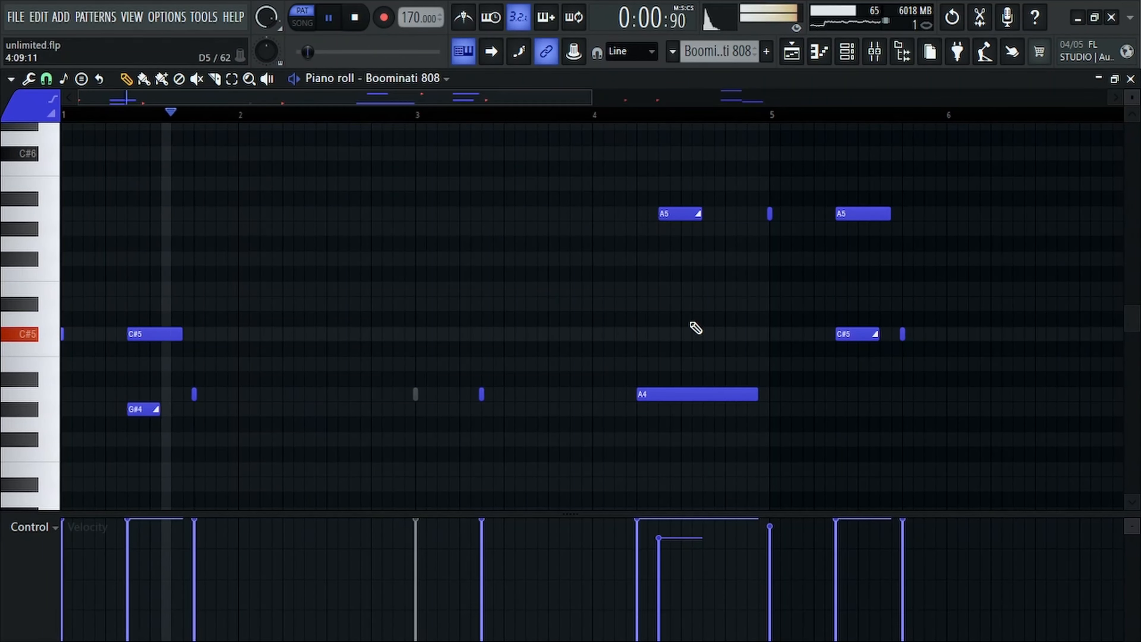
scroll(692, 326, "down", 2)
scroll(714, 355, "down", 1)
scroll(943, 407, "up", 3)
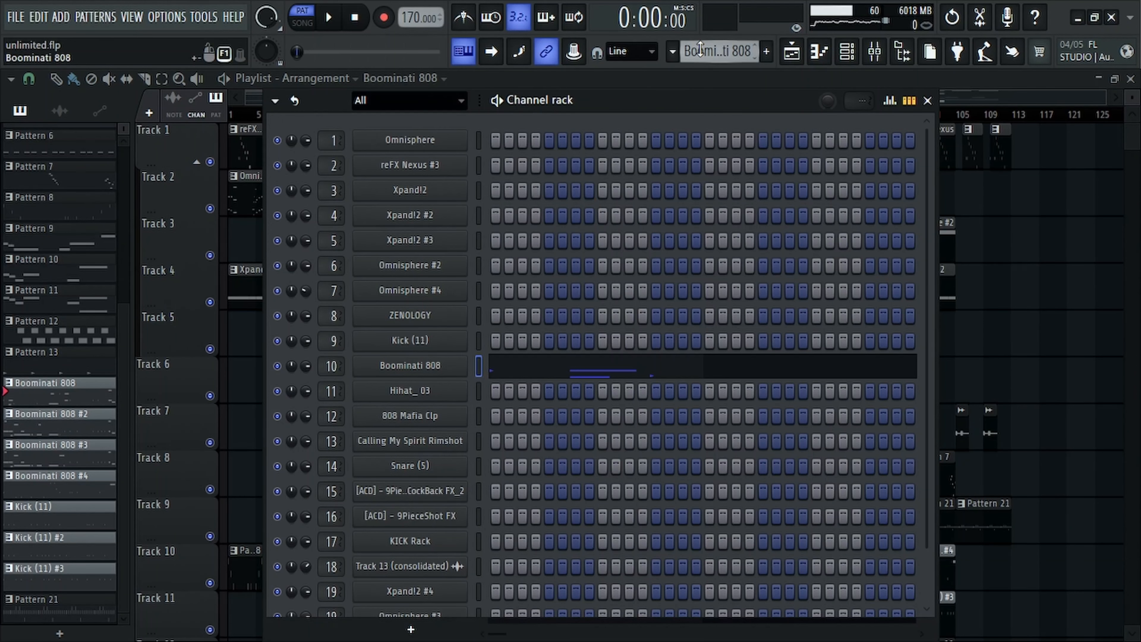
Switch to the Boominati 808 #2 pattern and play its bass notes in the piano roll, closing it when done
left_click(560, 375)
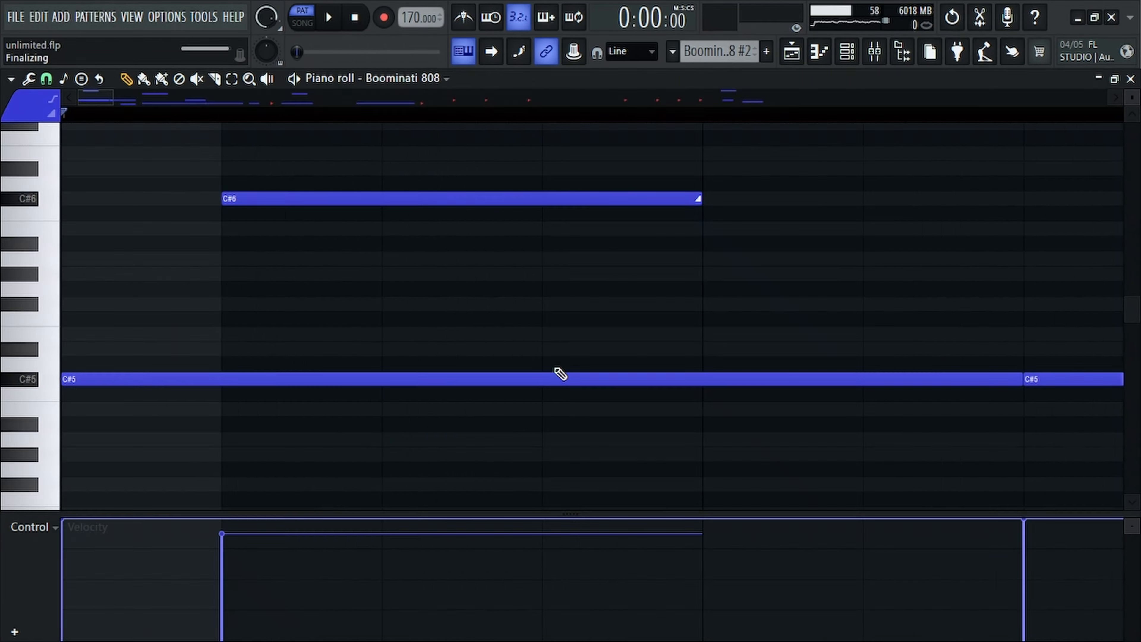
key("space")
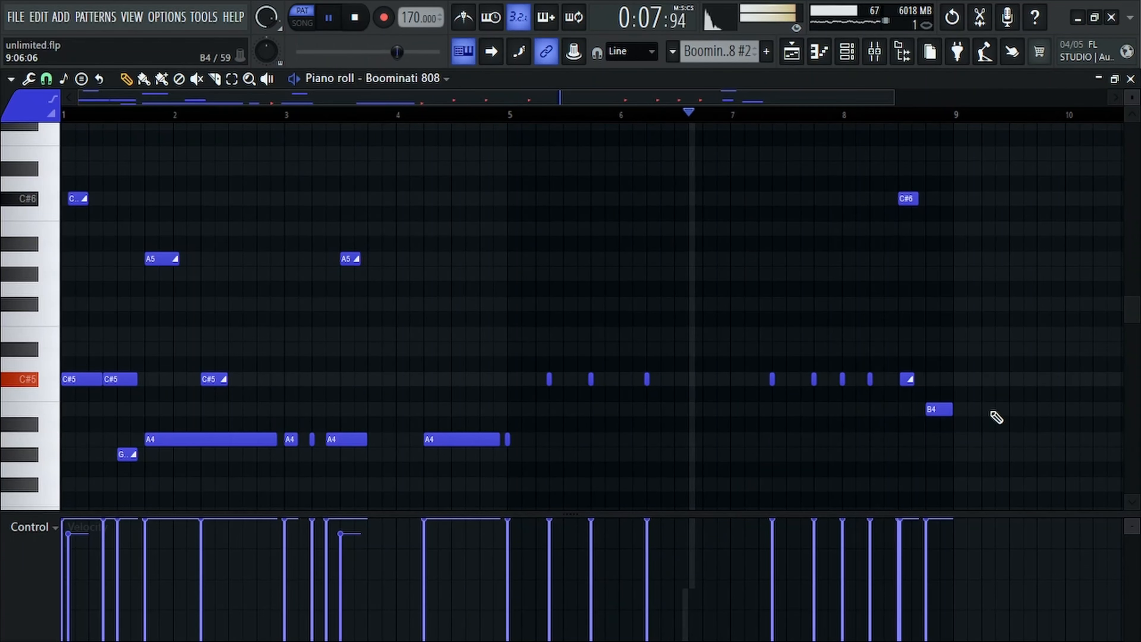
key("Escape")
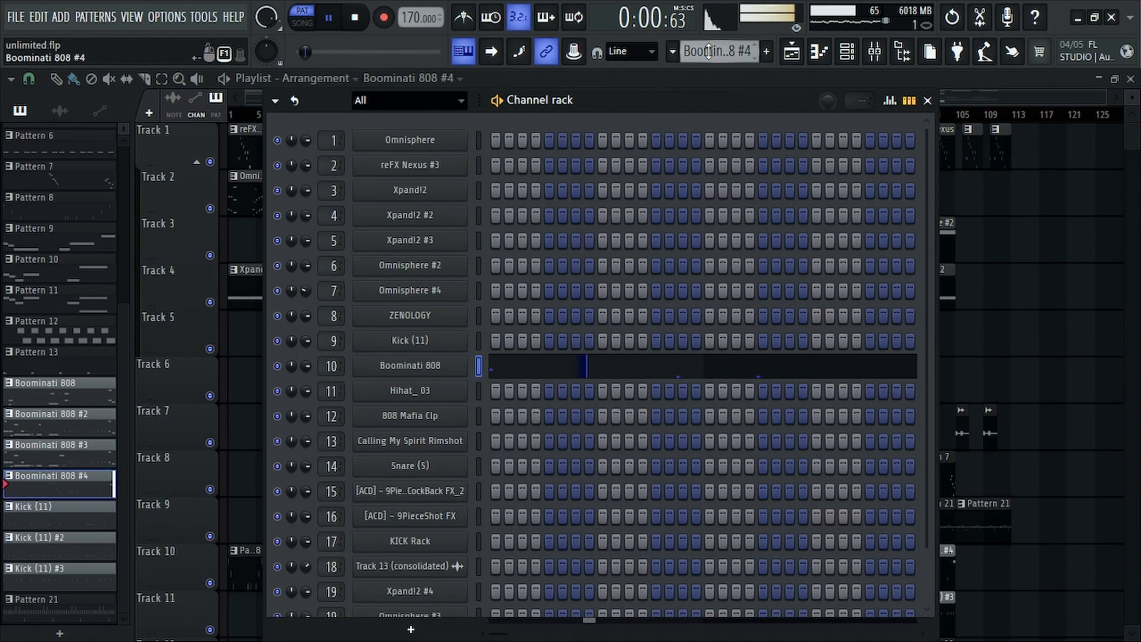
Switch to the Kick (11) pattern and review the kick channel's notes in the piano roll during playback
scroll(709, 51, "down", 1)
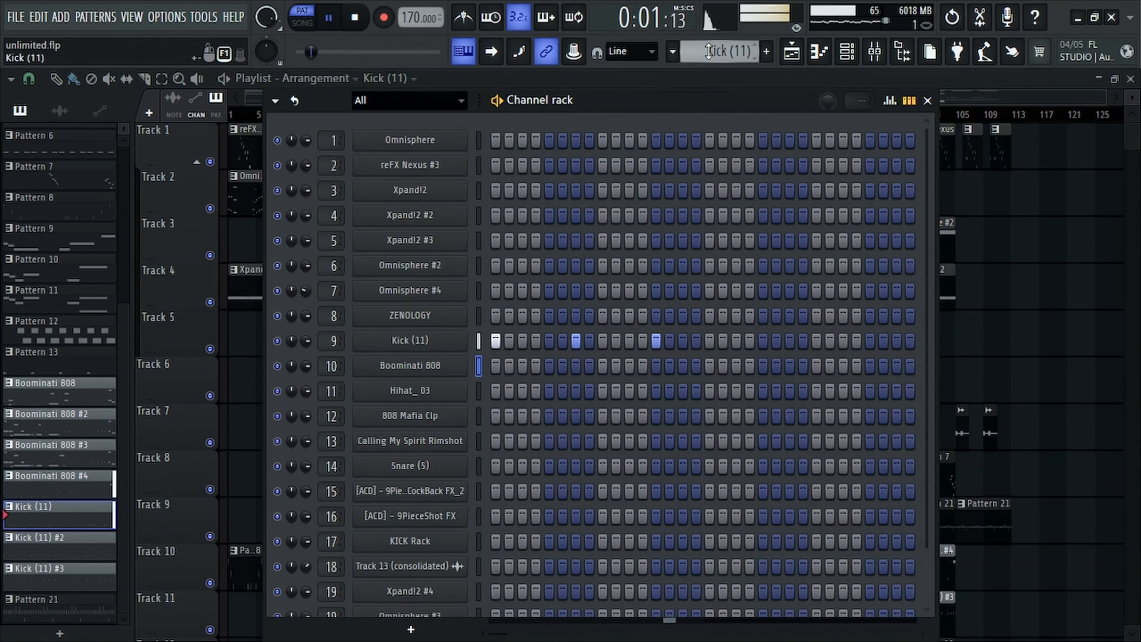
left_click(425, 344)
key("Escape")
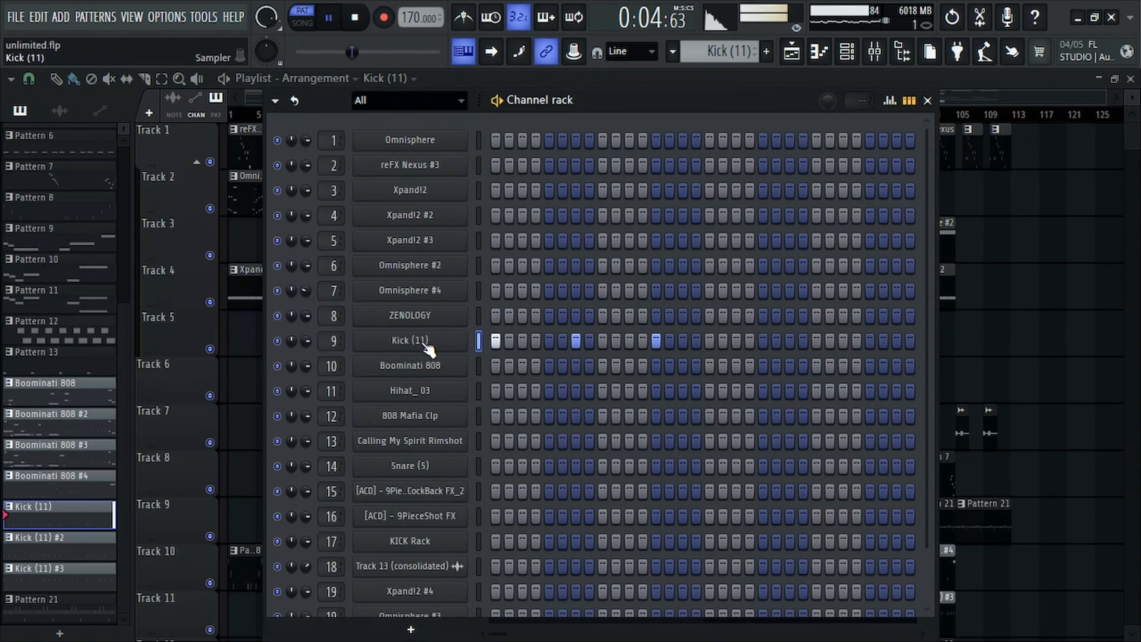
key("F7")
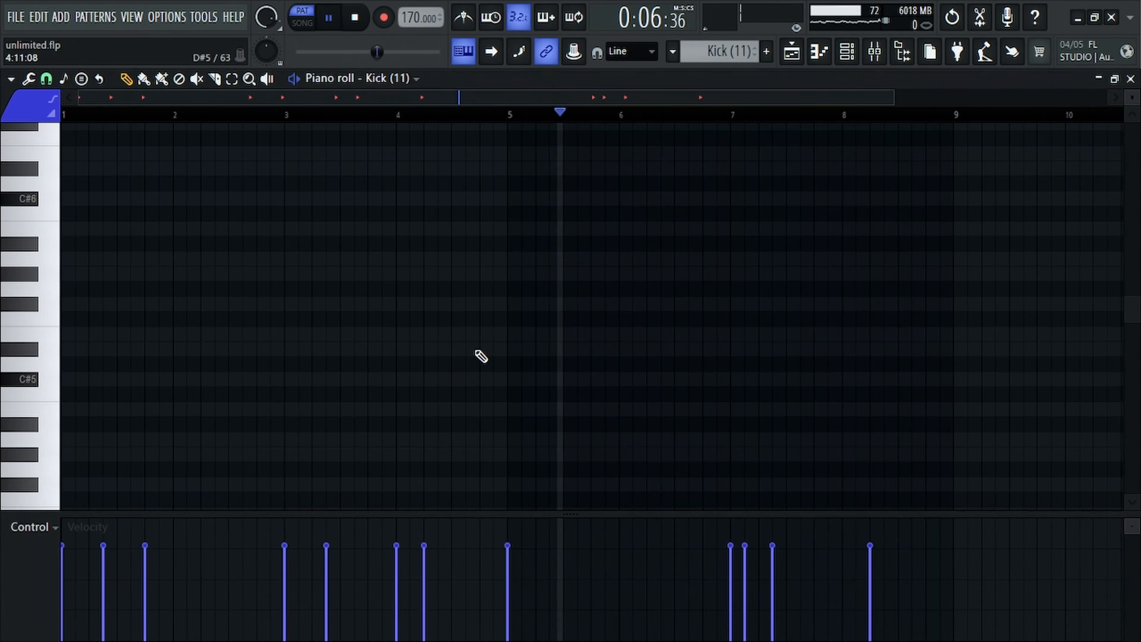
scroll(504, 361, "down", 7)
scroll(503, 360, "up", 2)
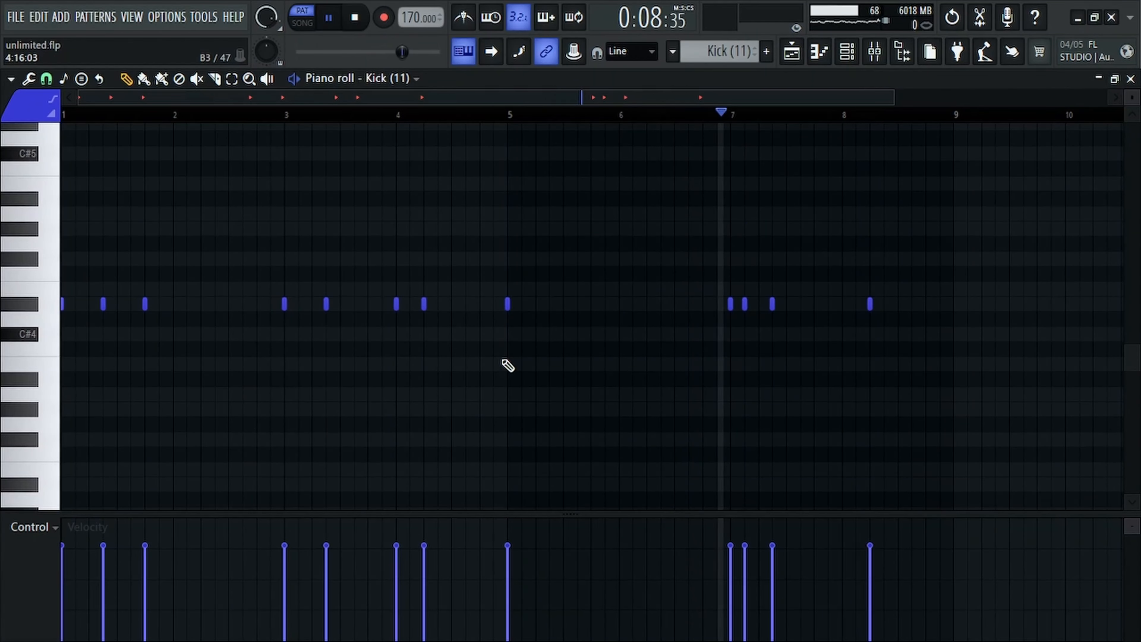
key("F7")
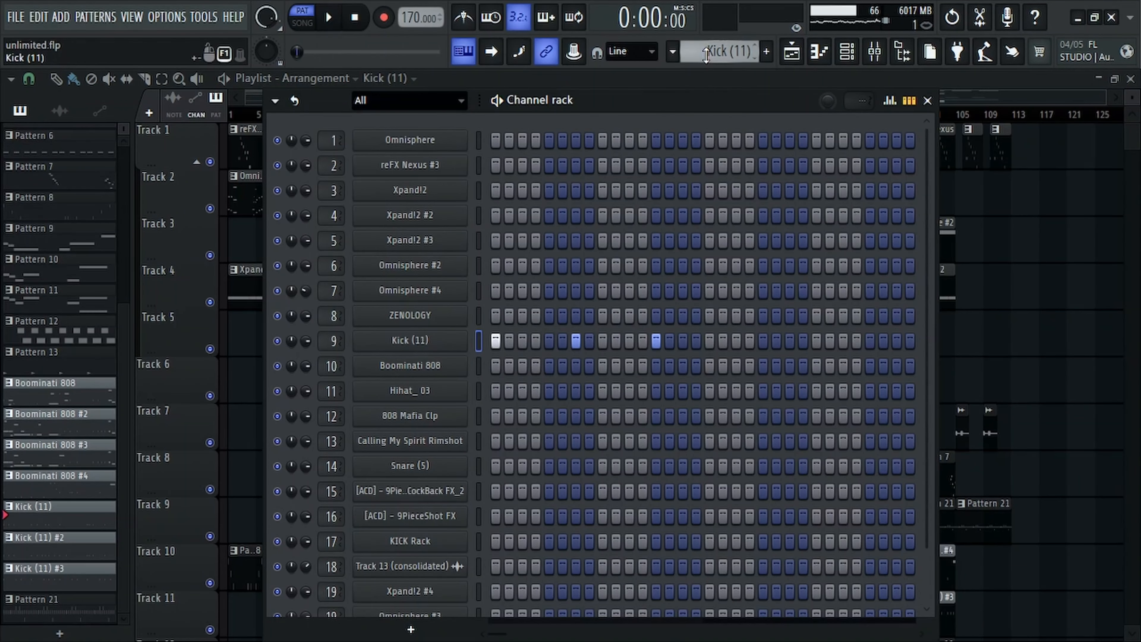
Switch to Pattern 21, play its drum steps in the channel rack, and turn on auto-scrolling to follow playback
scroll(706, 54, "down", 1)
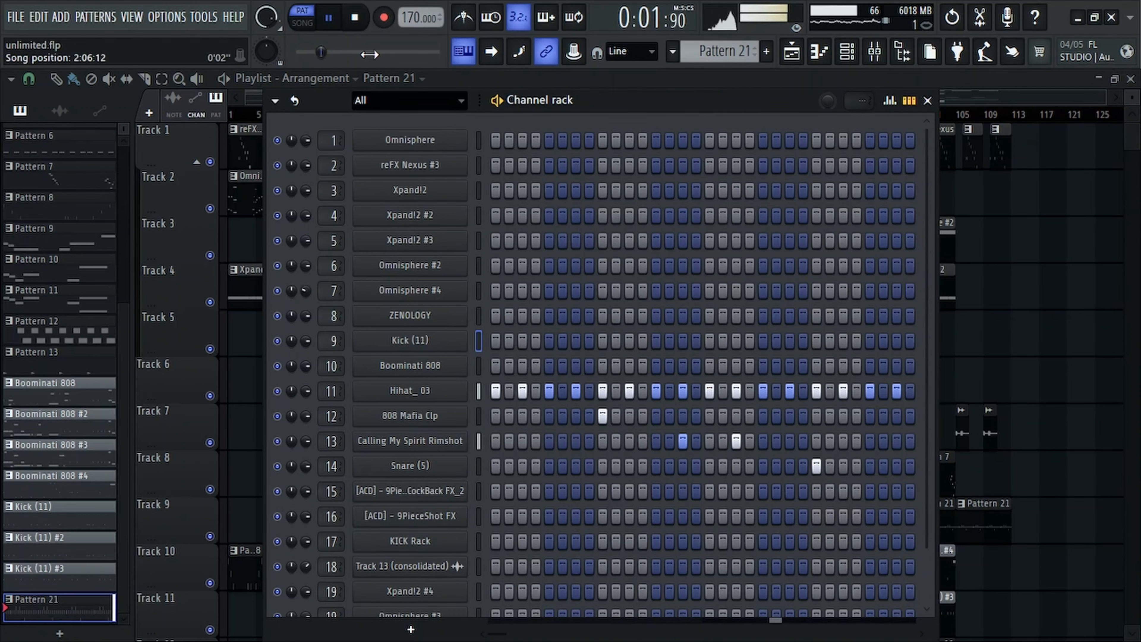
left_click(502, 57)
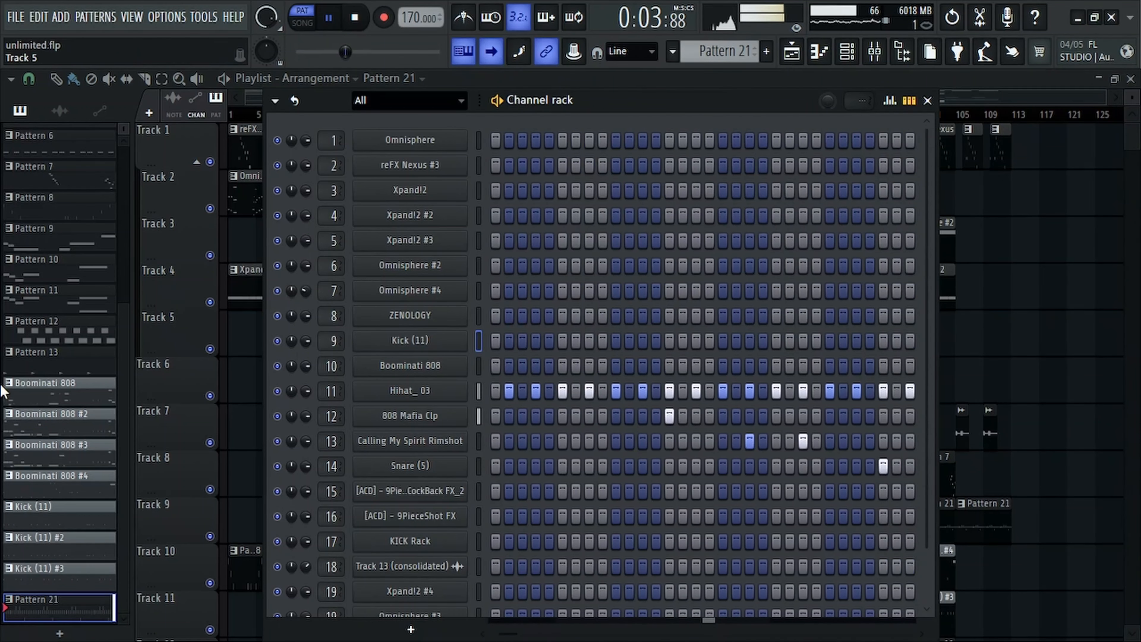
scroll(55, 425, "up", 5)
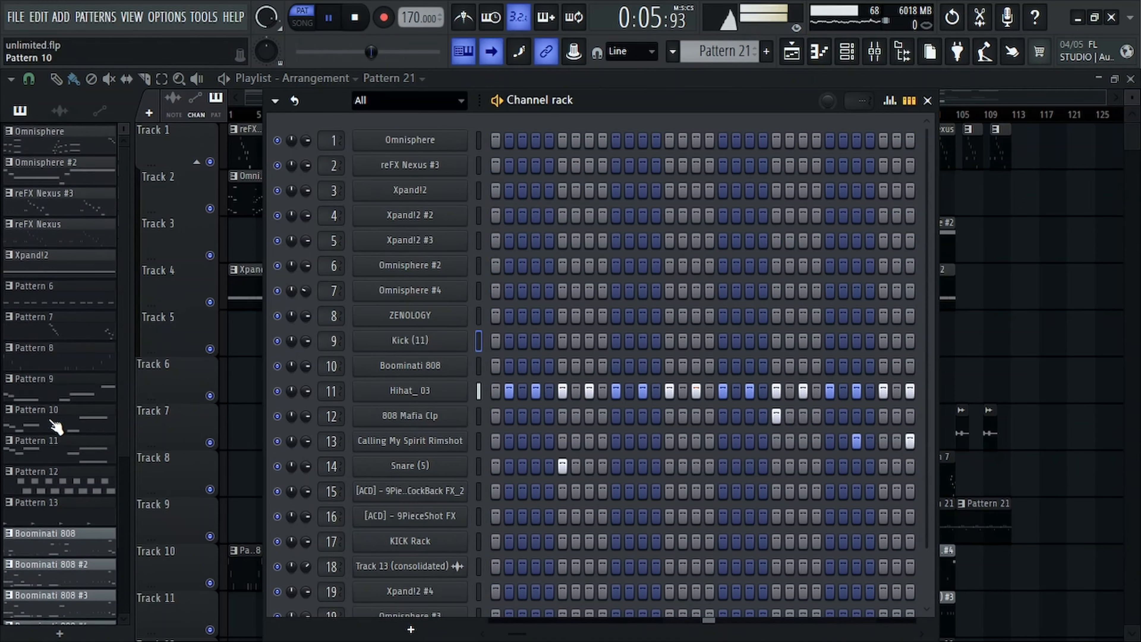
scroll(53, 424, "down", 5)
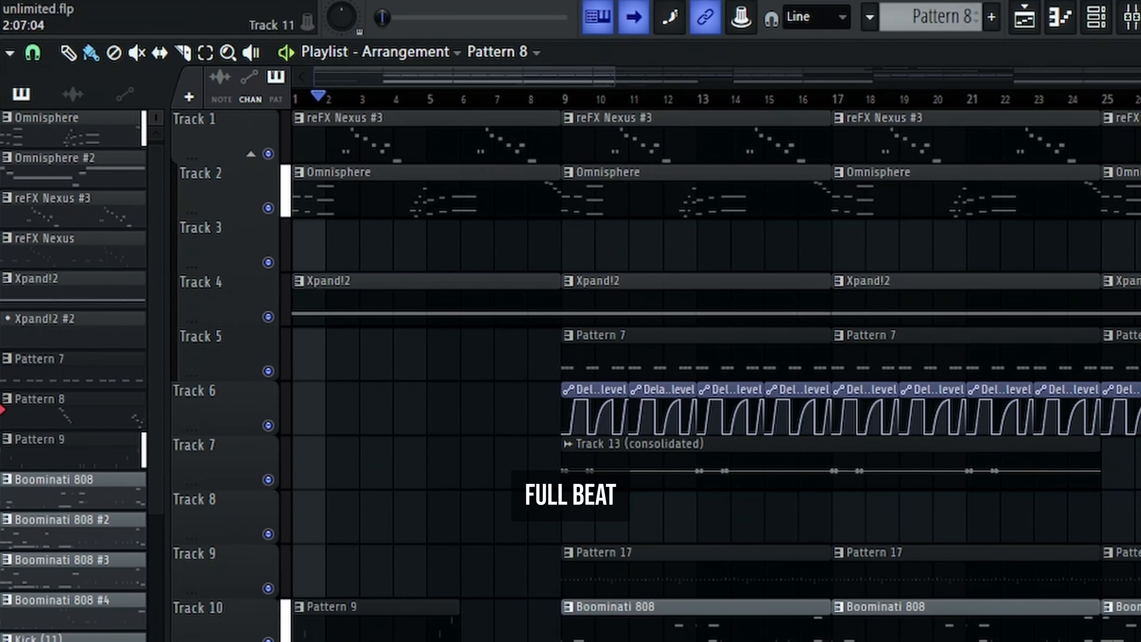
Play the full beat in the playlist through to the closing bars and turn off auto-scrolling
scroll(338, 640, "down", 1)
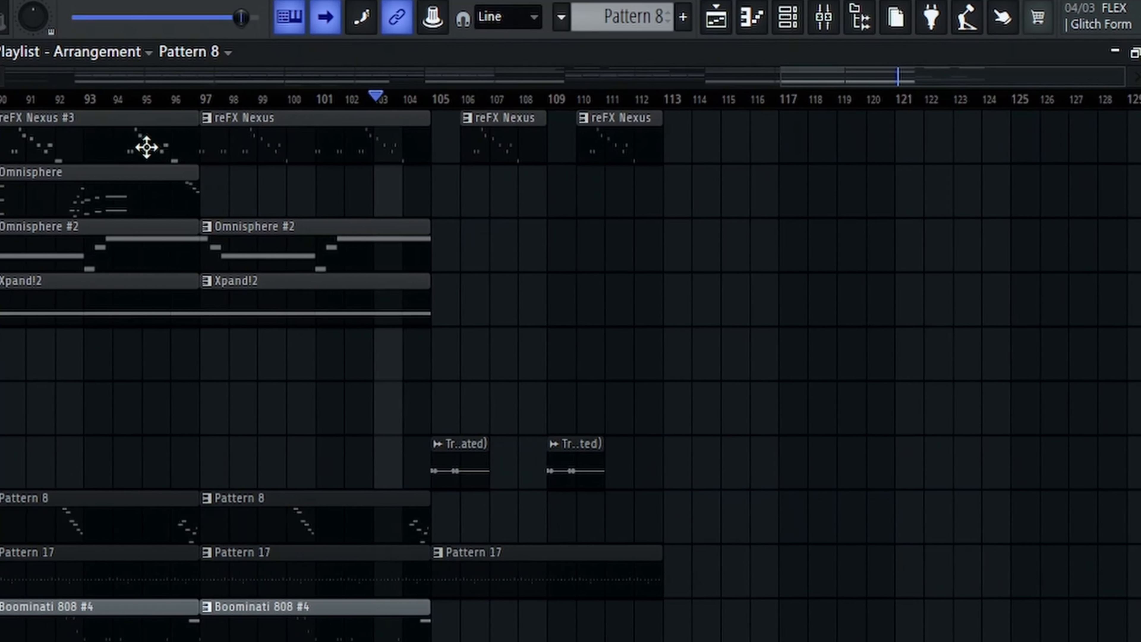
left_click(331, 16)
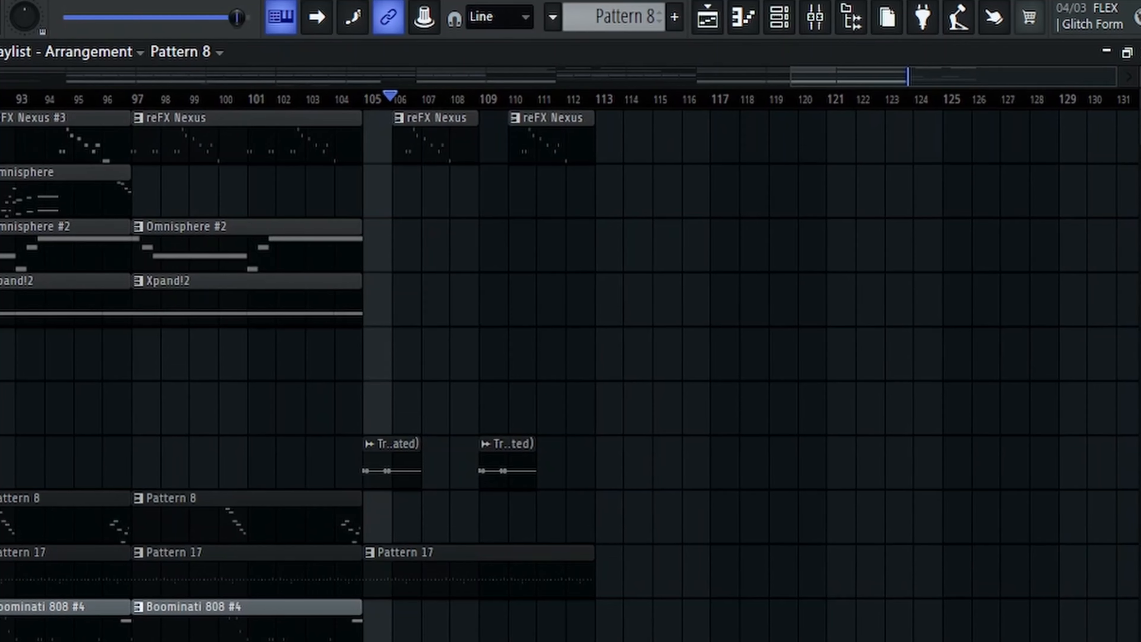